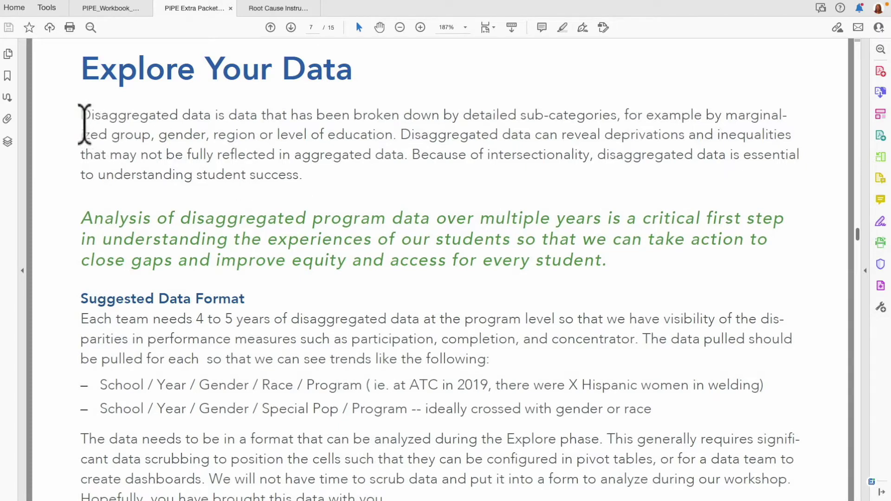
Highlight the PDF passages on disaggregated data, hidden deprivations, and multi-year disaggregated analysis
left_click_drag(83, 118, 392, 134)
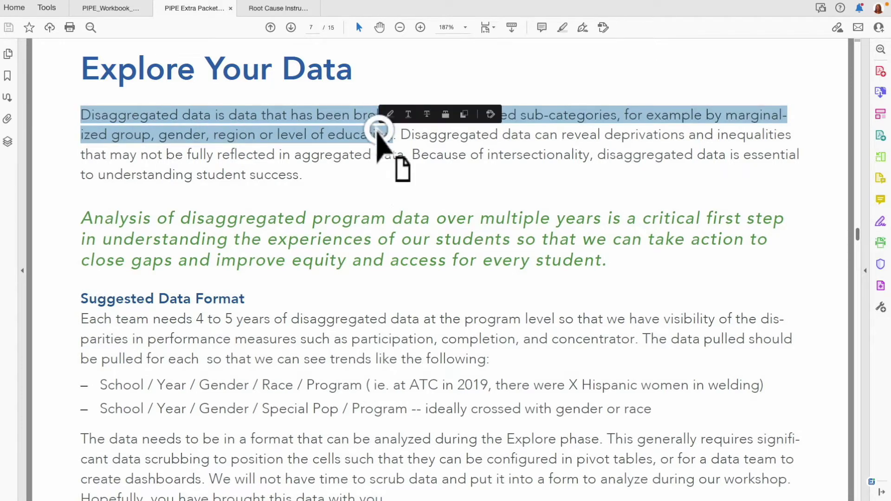
left_click(403, 136)
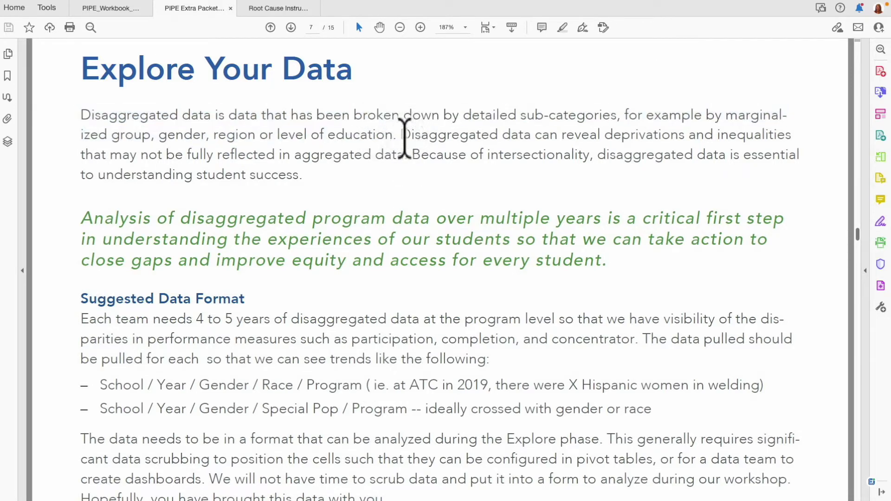
left_click_drag(404, 136, 419, 169)
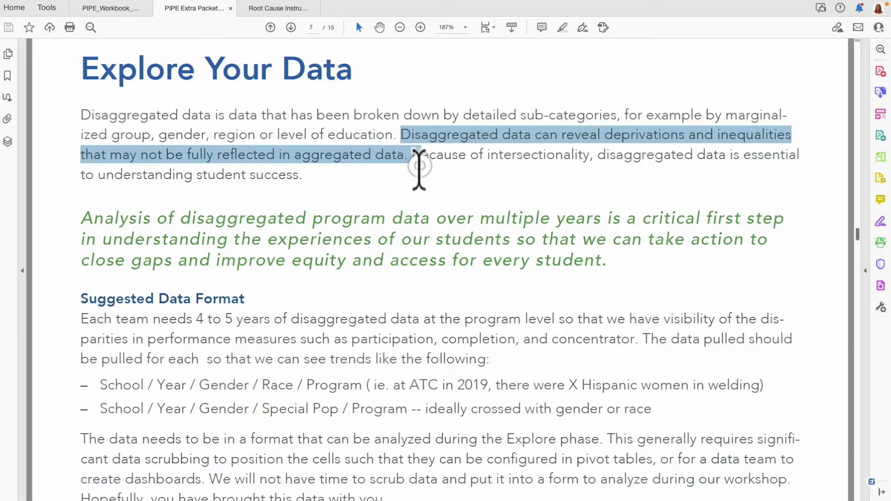
left_click_drag(419, 169, 412, 169)
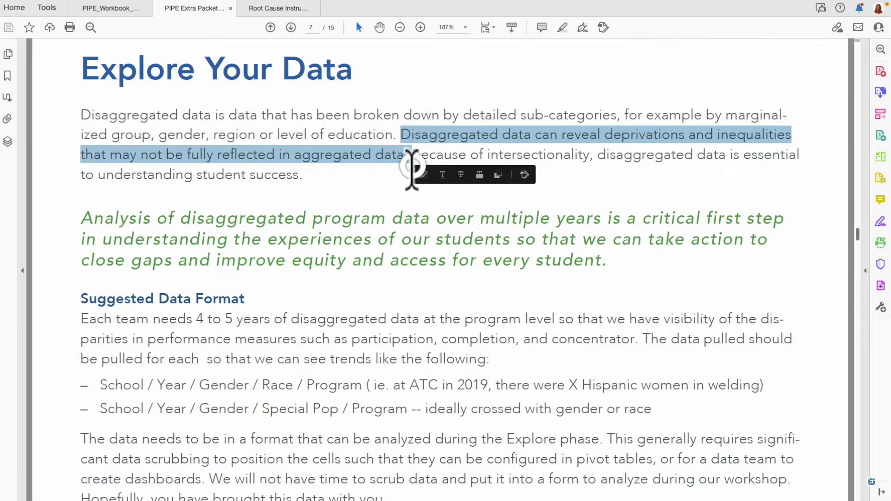
left_click_drag(80, 219, 600, 261)
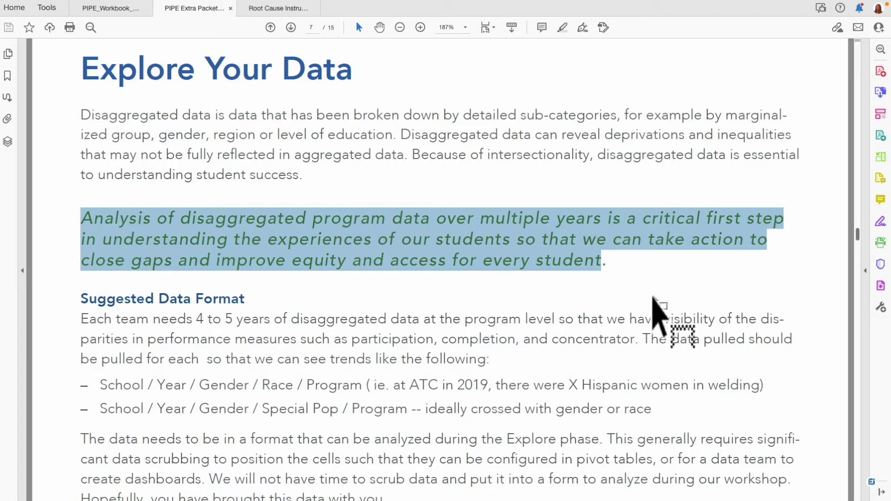
scroll(653, 301, "down", 3)
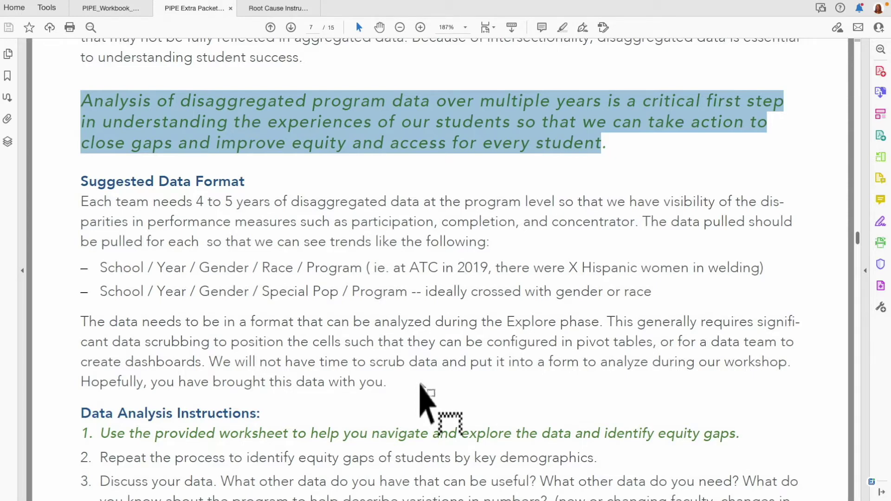
Switch to the Excel workbook and scroll through the Data sheet's raw student records
key("ctrl+Left")
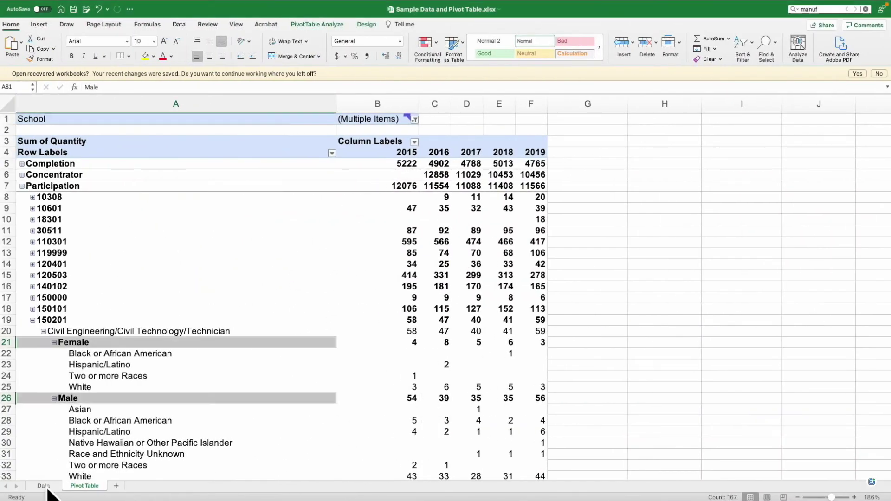
left_click(42, 486)
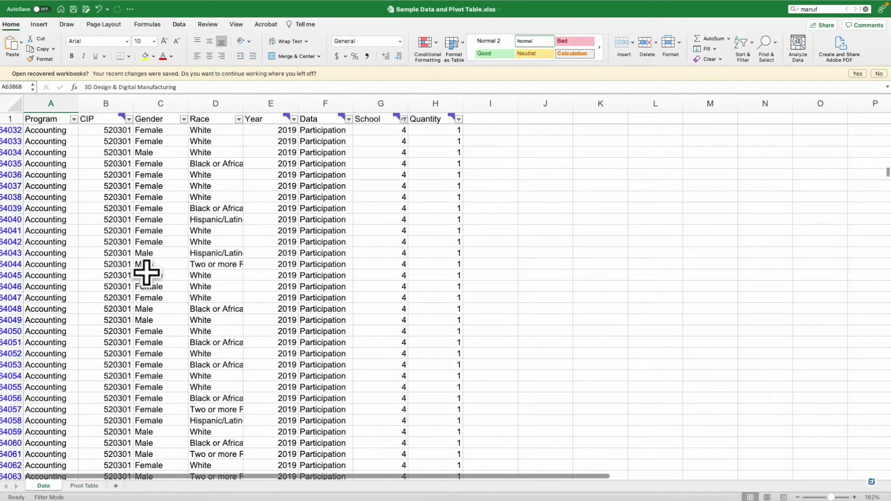
scroll(146, 272, "up", 10)
scroll(145, 233, "up", 5)
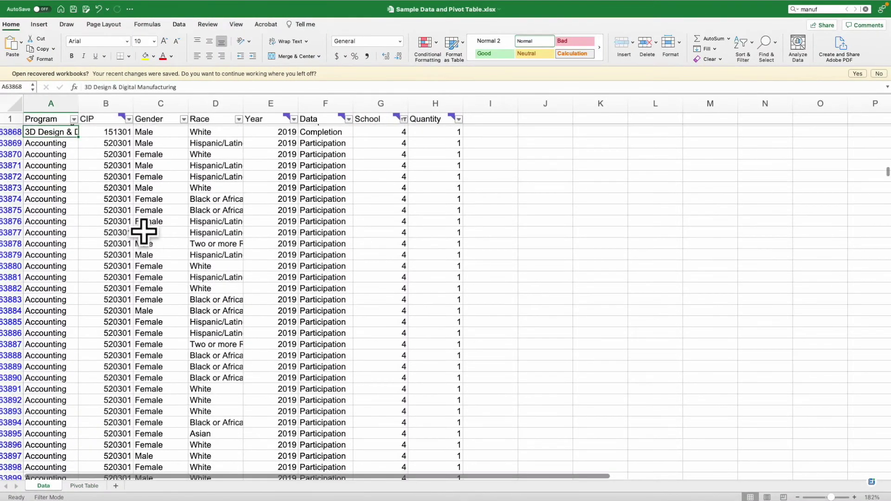
scroll(139, 148, "up", 20)
scroll(69, 261, "down", 6)
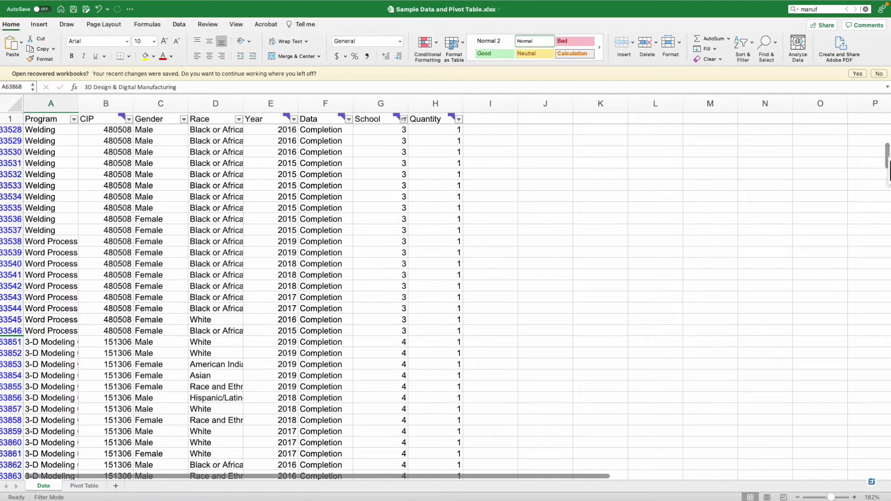
left_click_drag(887, 175, 887, 199)
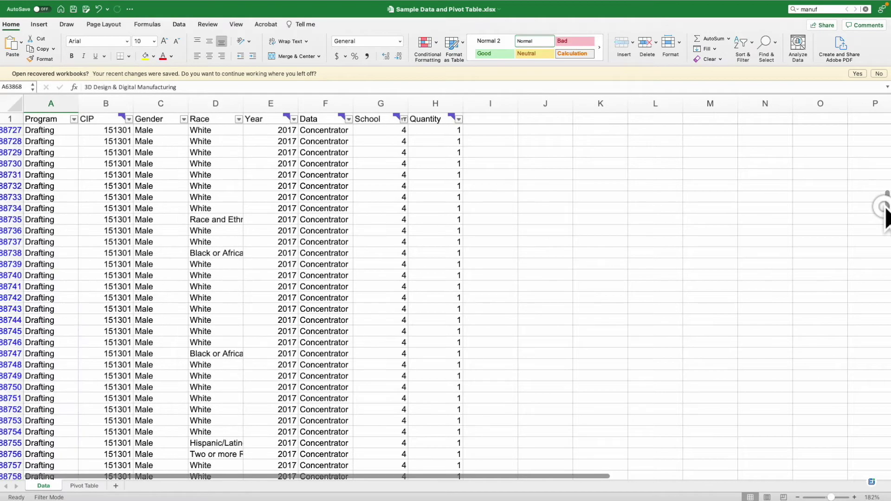
Select row 88727 and its 2017 year value in E88727, dismissing the CIP comment
left_click(10, 130)
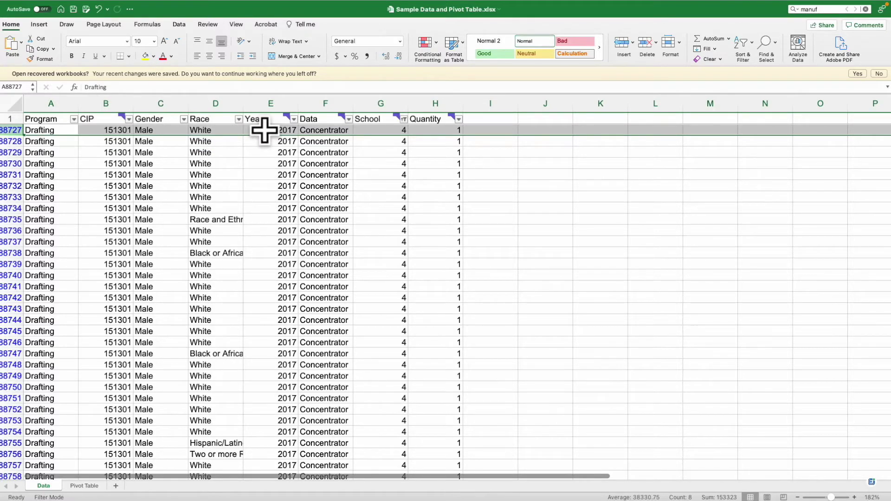
left_click(264, 130)
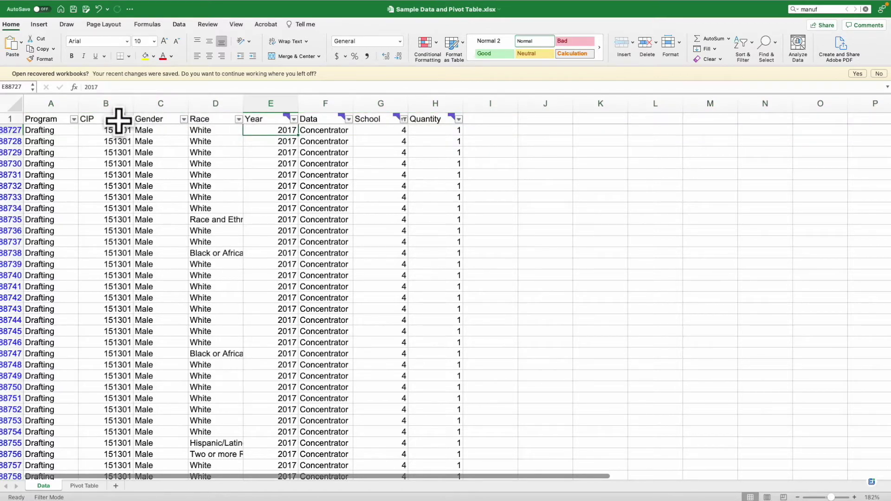
mouse_move(119, 120)
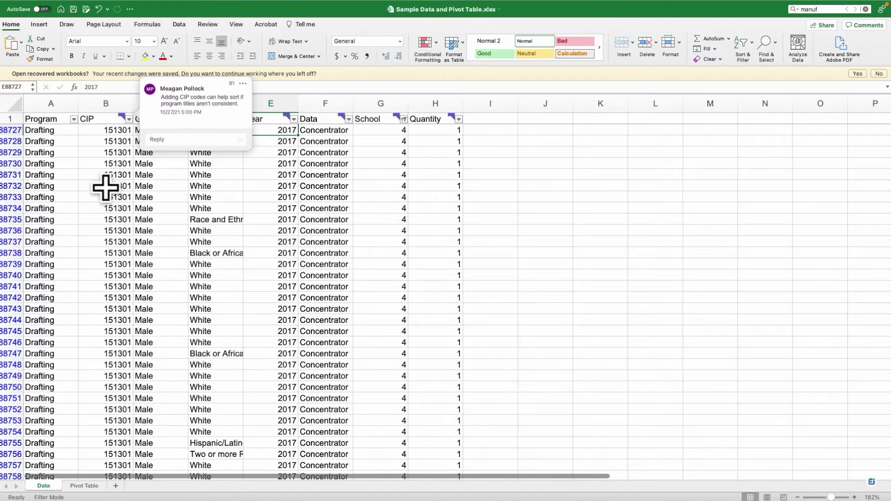
left_click(123, 195)
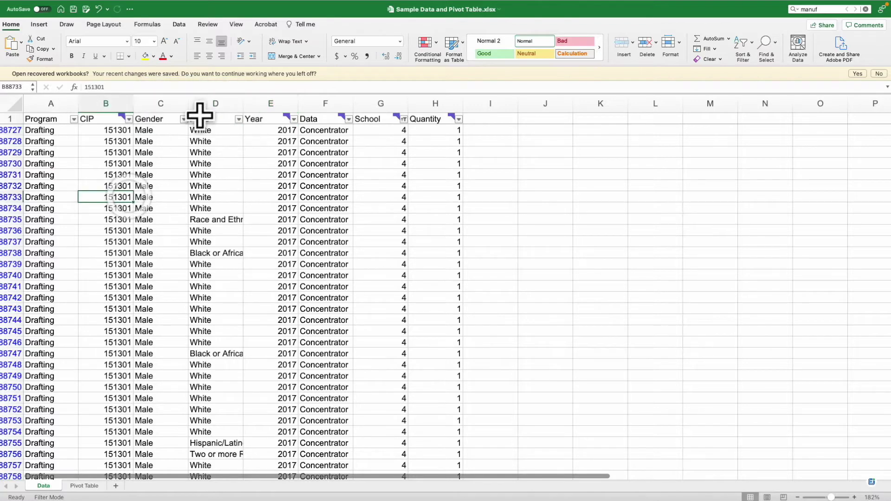
Select the Program, CIP, Gender, Race and Year column headers in turn
left_click(71, 105)
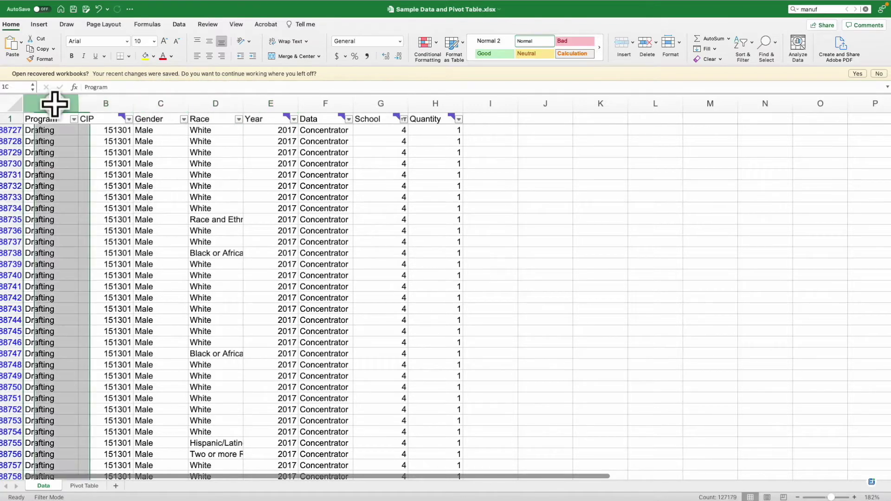
left_click(93, 103)
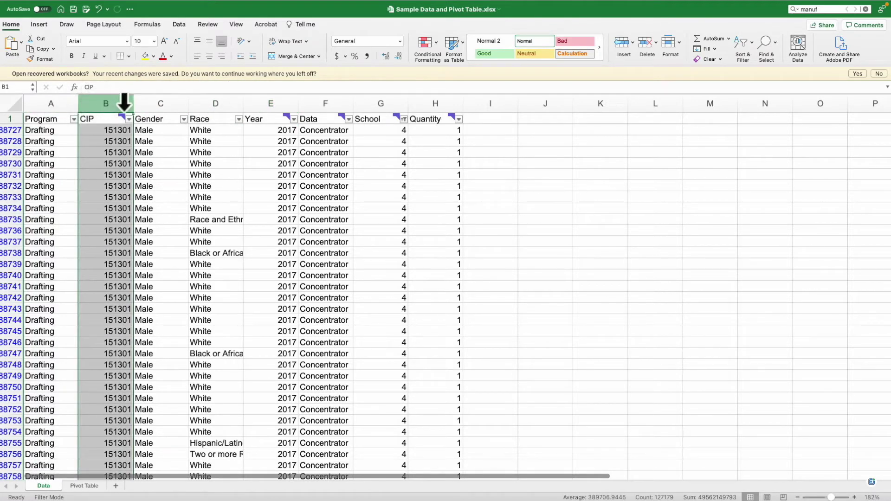
left_click(154, 103)
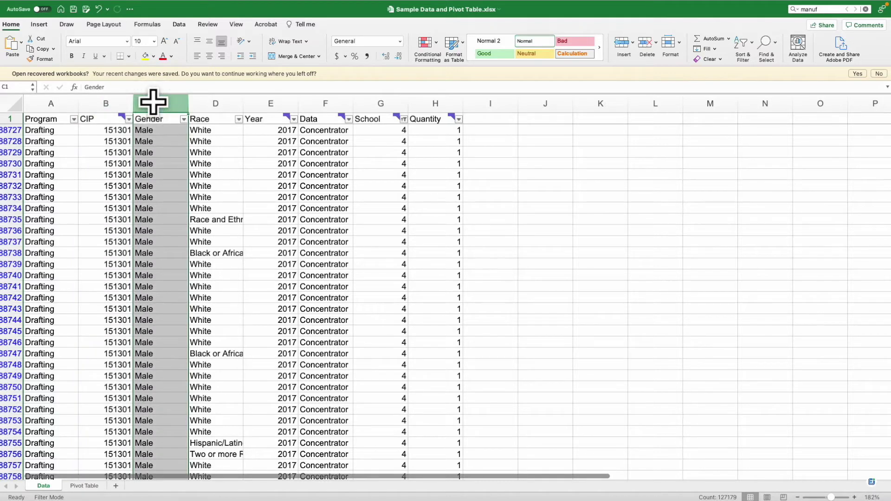
left_click(202, 102)
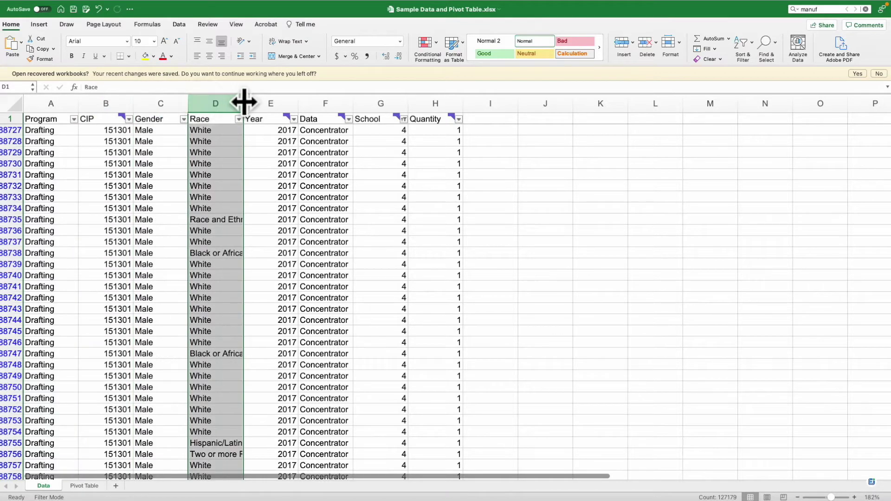
left_click(267, 103)
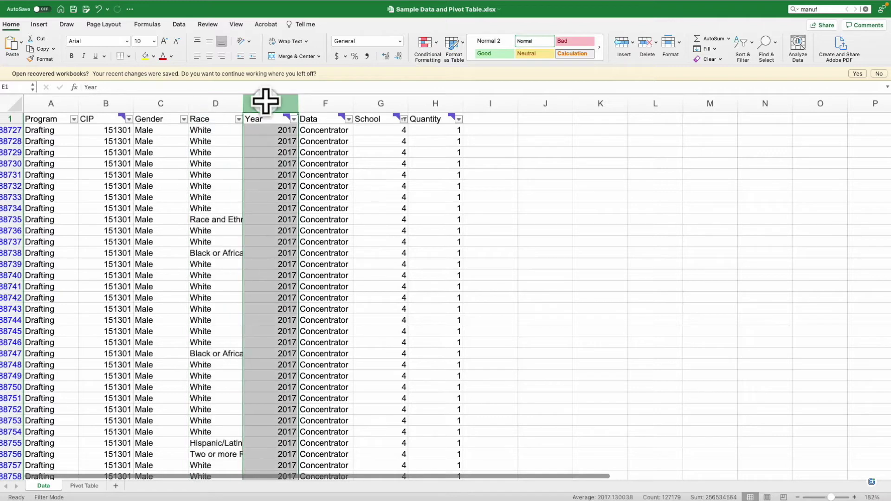
Inspect the Year, Data (Completion, Concentrator, Participation) and School filter lists, closing each
mouse_move(285, 123)
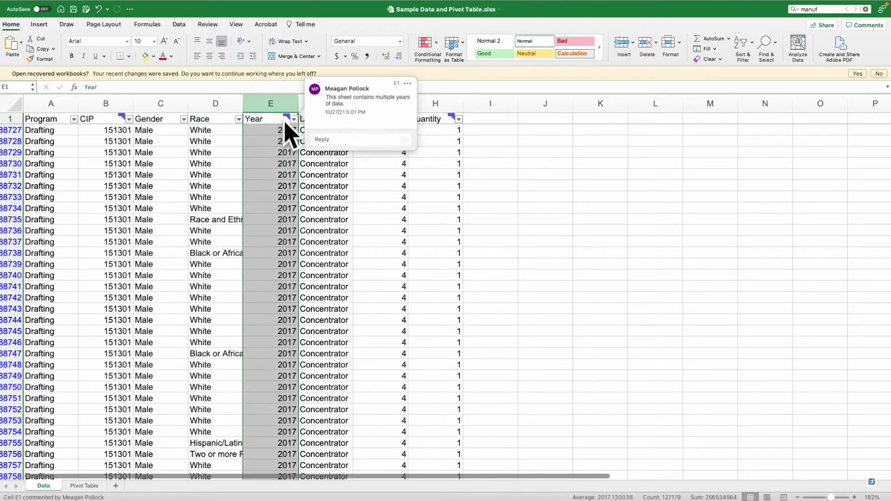
left_click(294, 119)
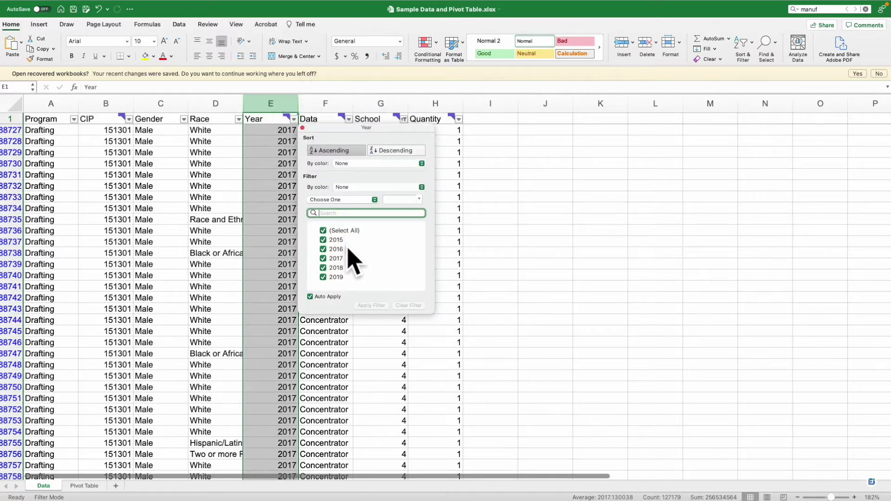
left_click(288, 247)
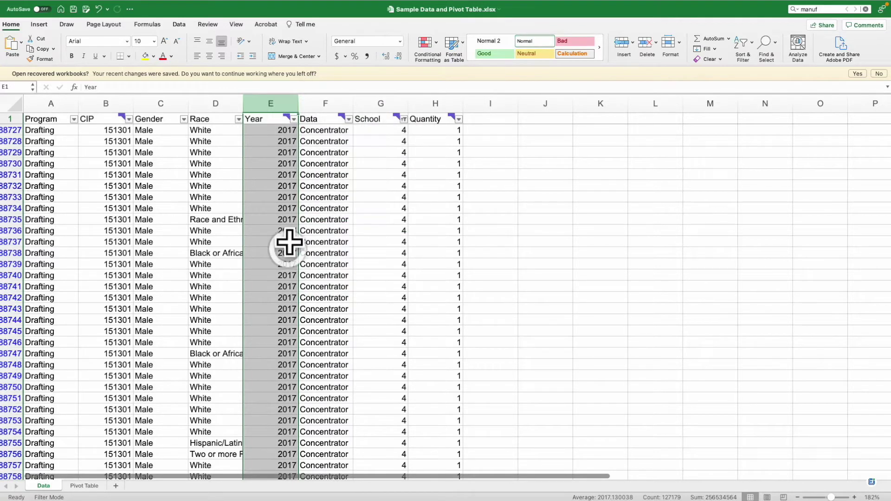
mouse_move(331, 116)
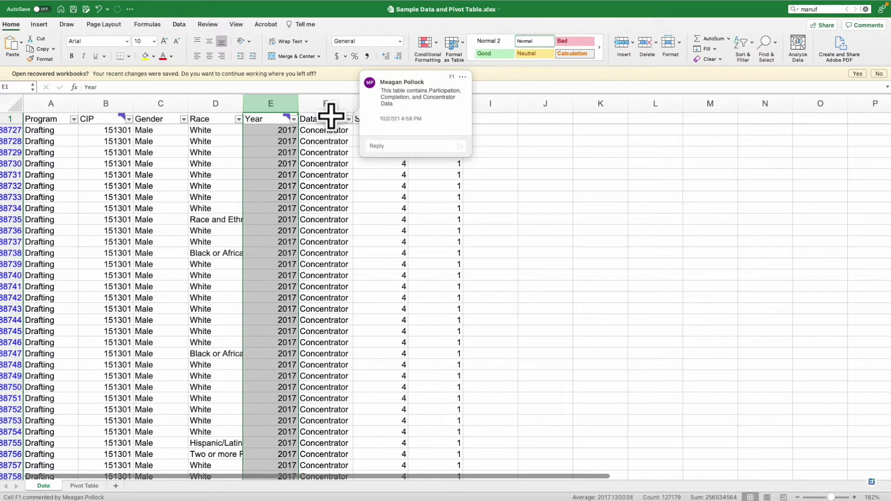
left_click(348, 119)
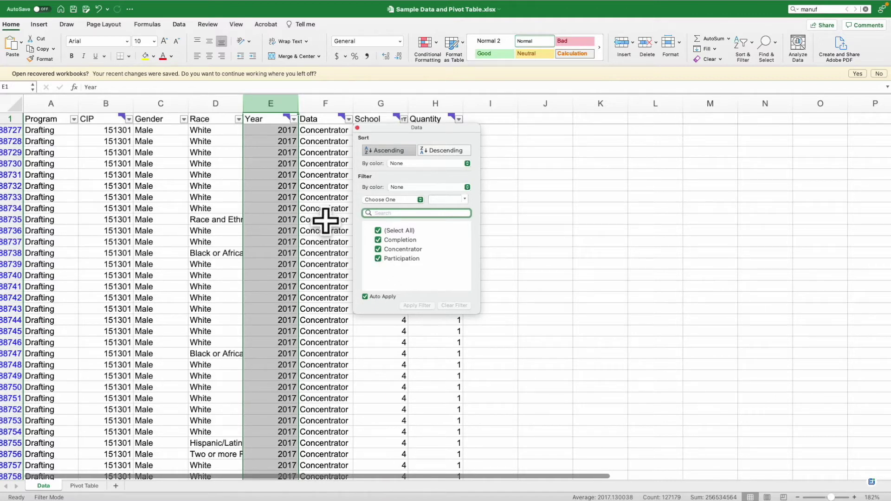
left_click(315, 151)
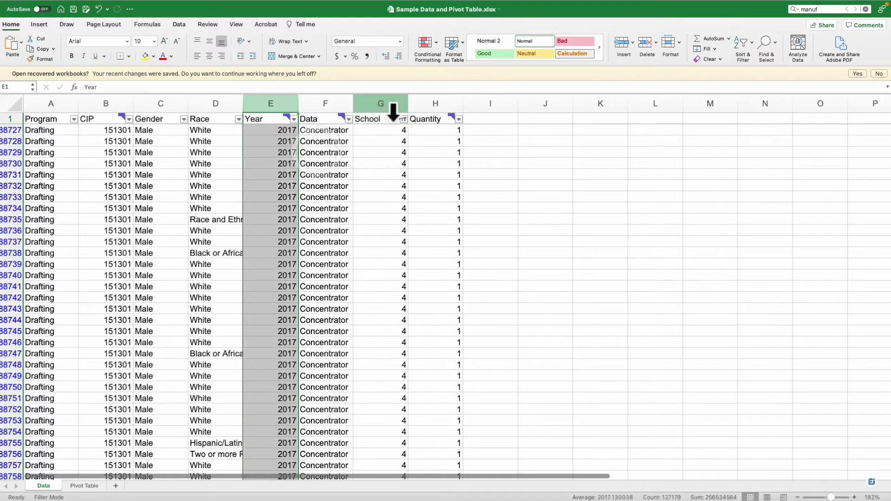
left_click(403, 119)
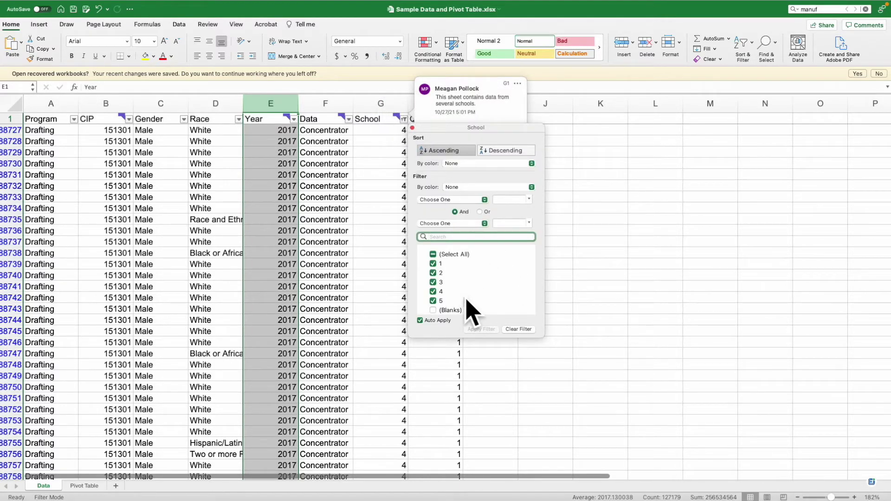
left_click(379, 166)
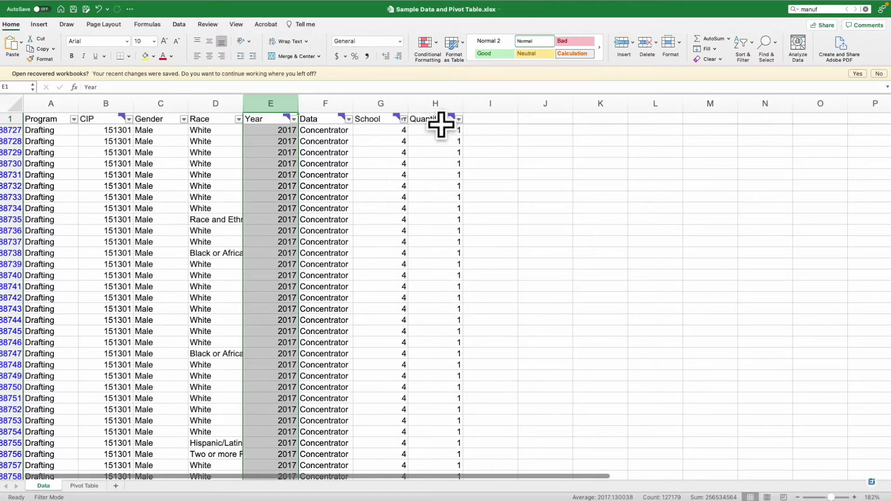
Scroll through the Program filter's checklist, close it, and return to the Pivot Table sheet
mouse_move(446, 118)
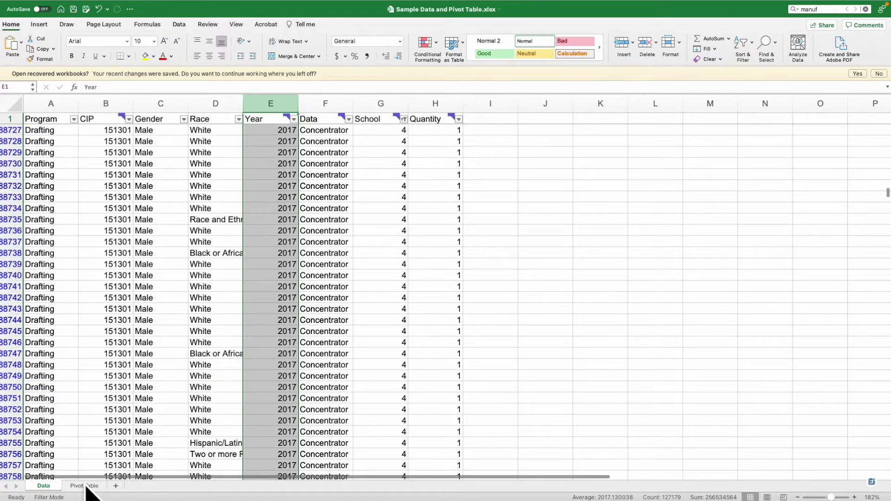
left_click(73, 119)
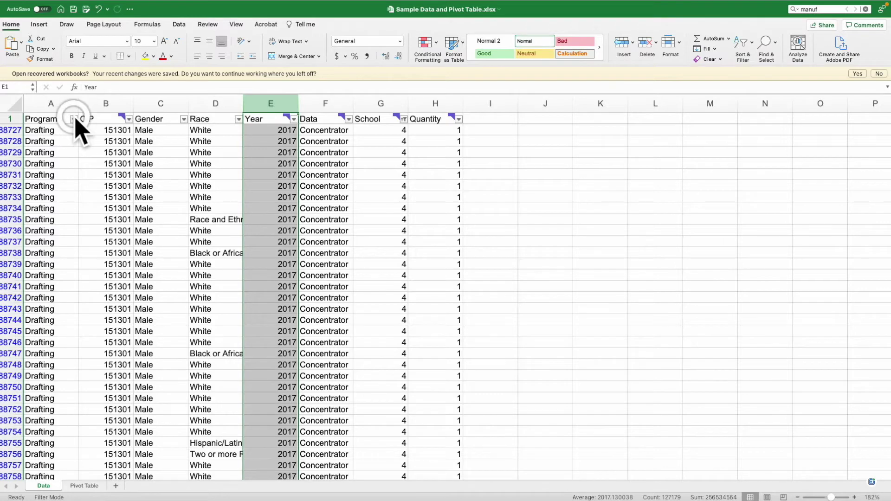
scroll(143, 281, "down", 4)
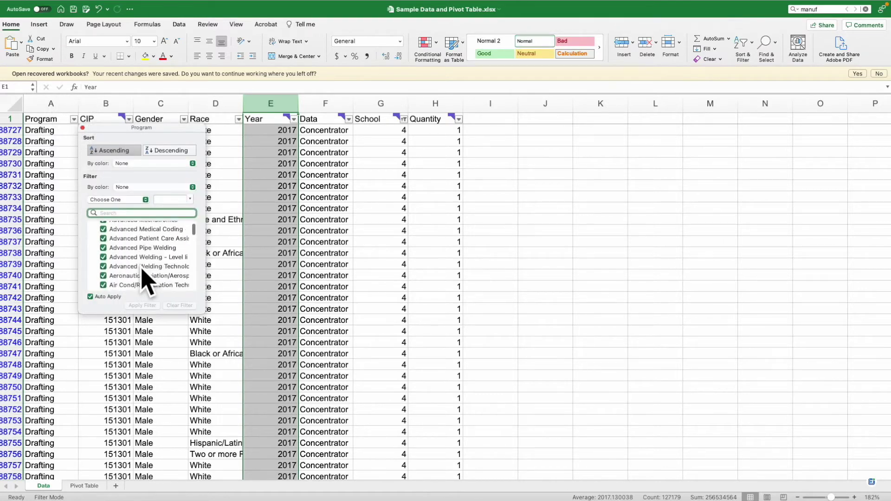
scroll(143, 279, "down", 10)
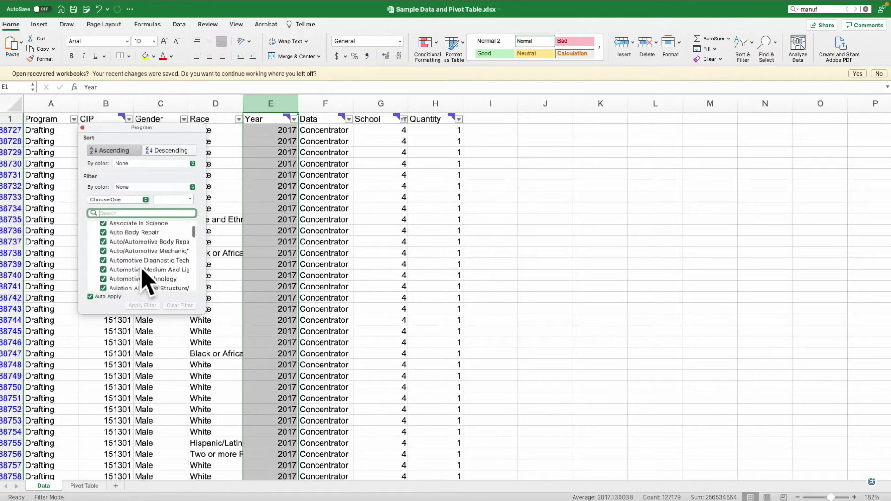
left_click(84, 489)
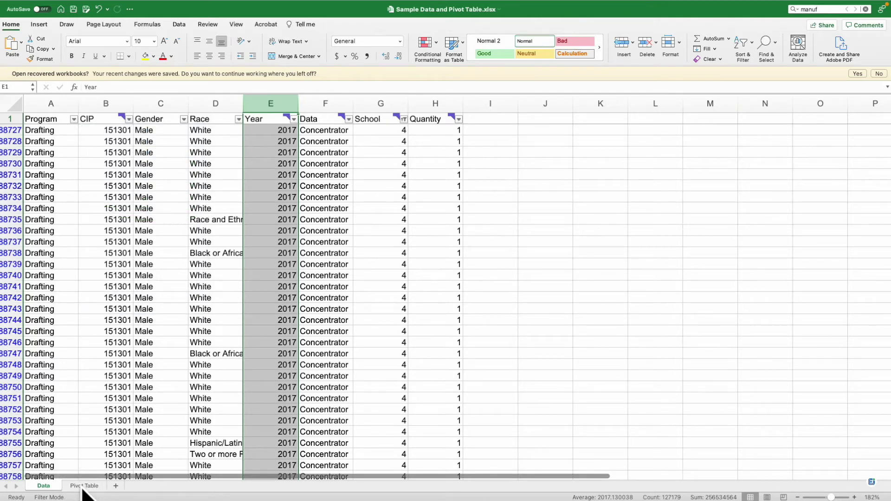
left_click(83, 488)
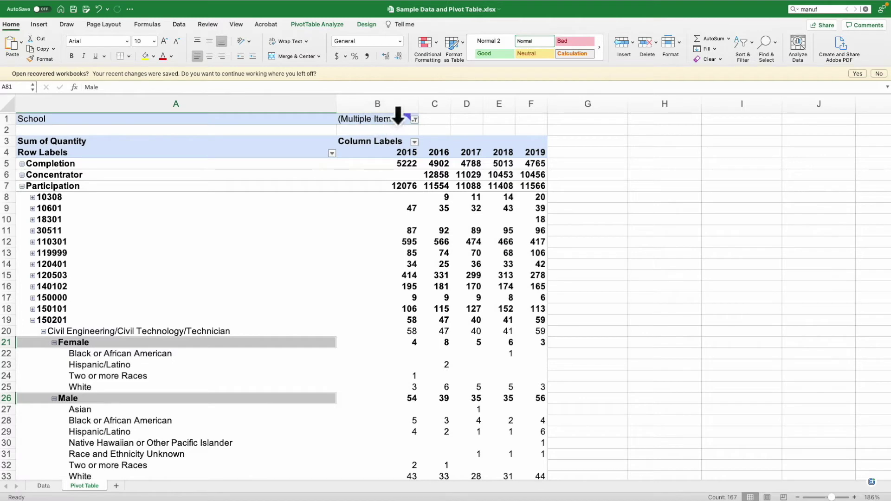
Check the School filter choices, then use the field list to reposition the School and Data fields
left_click(414, 119)
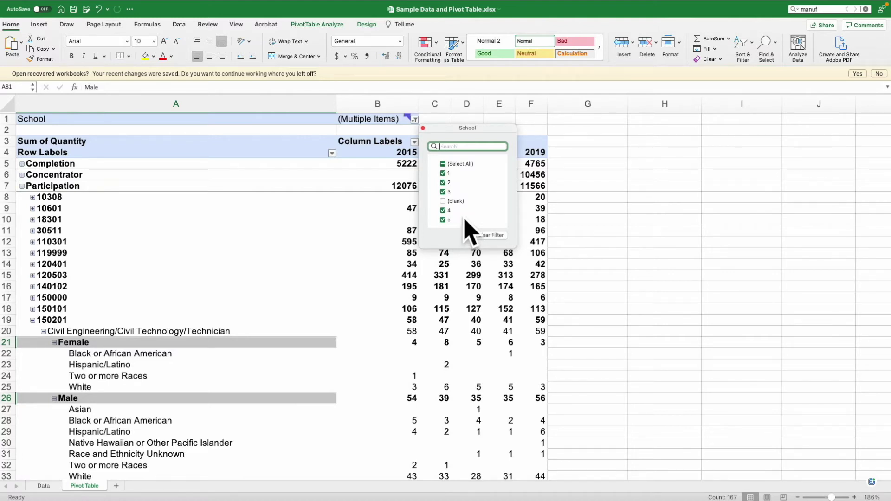
left_click(374, 253)
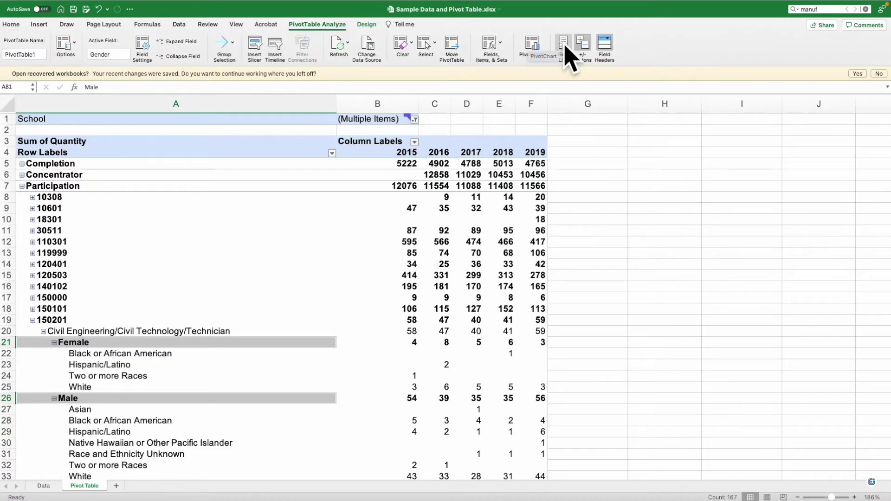
left_click(564, 46)
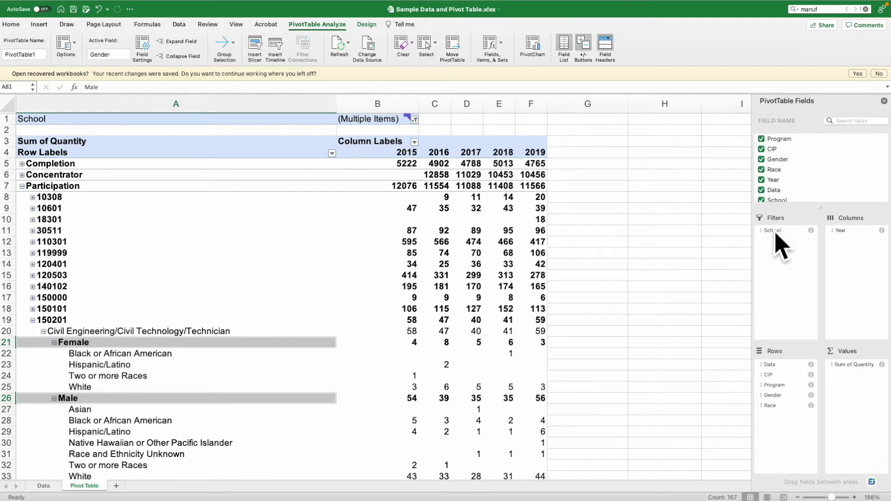
left_click_drag(771, 231, 843, 252)
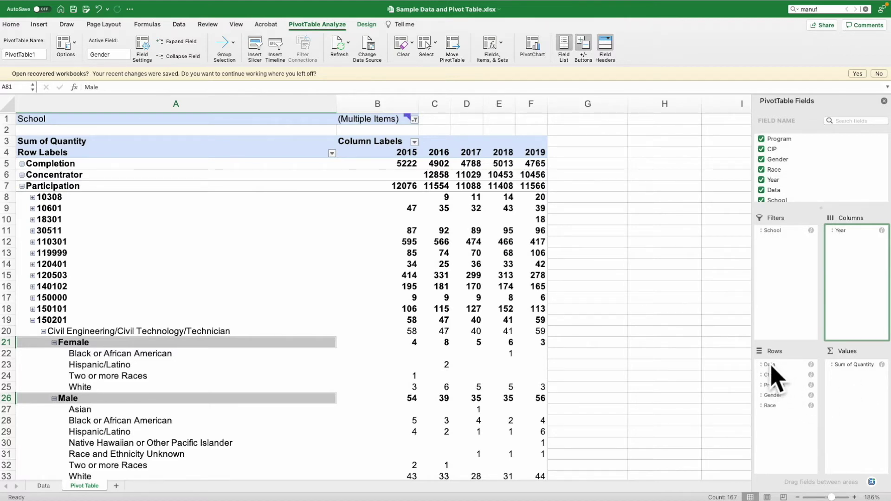
left_click_drag(769, 367, 782, 388)
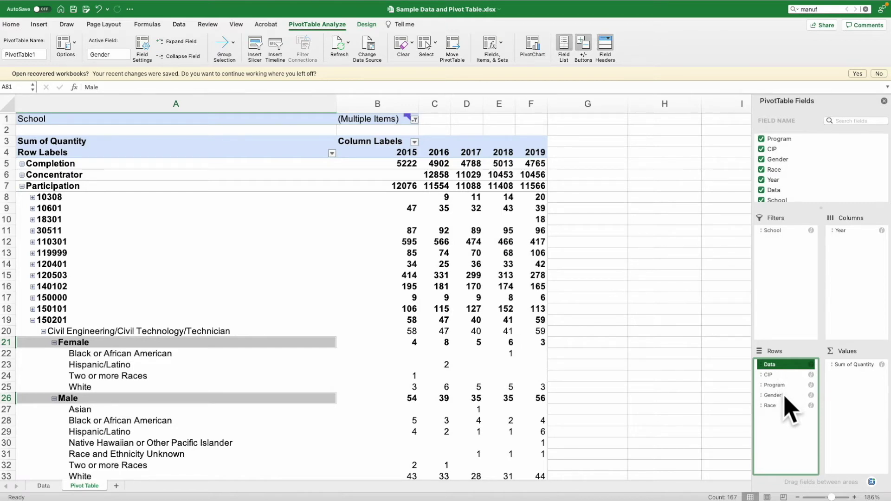
left_click_drag(785, 398, 782, 406)
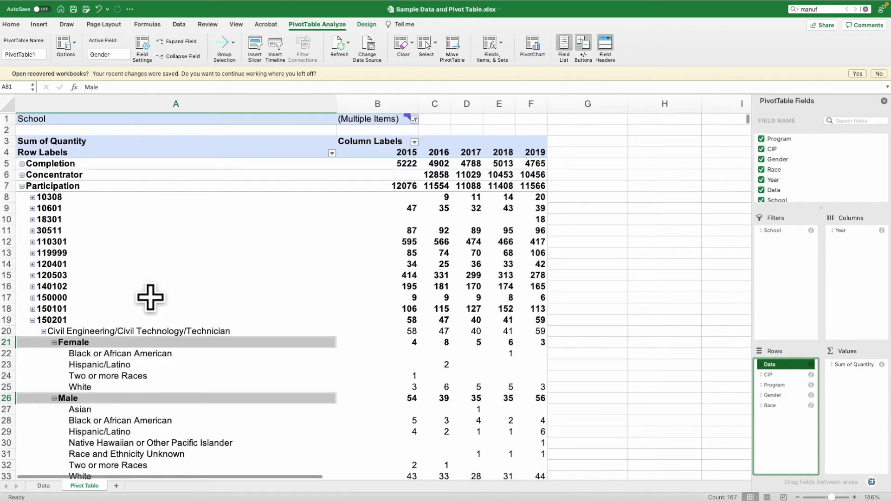
scroll(150, 297, "down", 2)
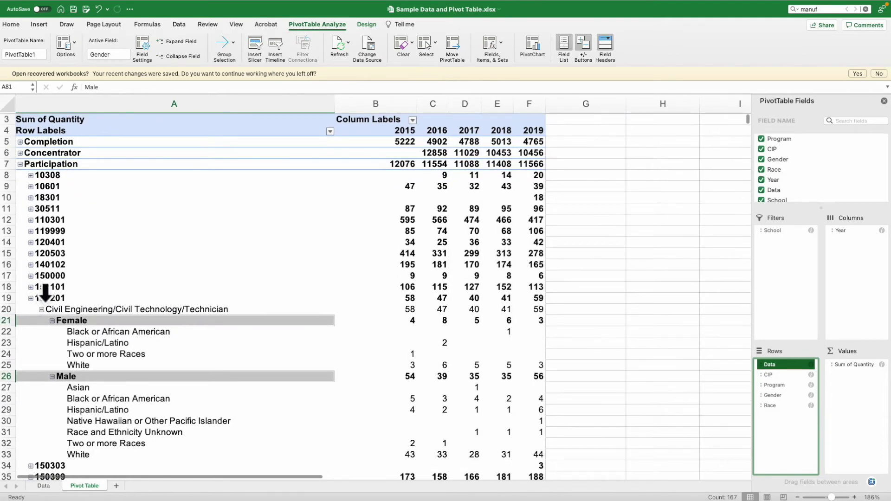
Collapse Civil Engineering/Civil Technology/Technician under 150201 to its yearly totals 58, 47, 40, 41, 59
left_click(8, 298)
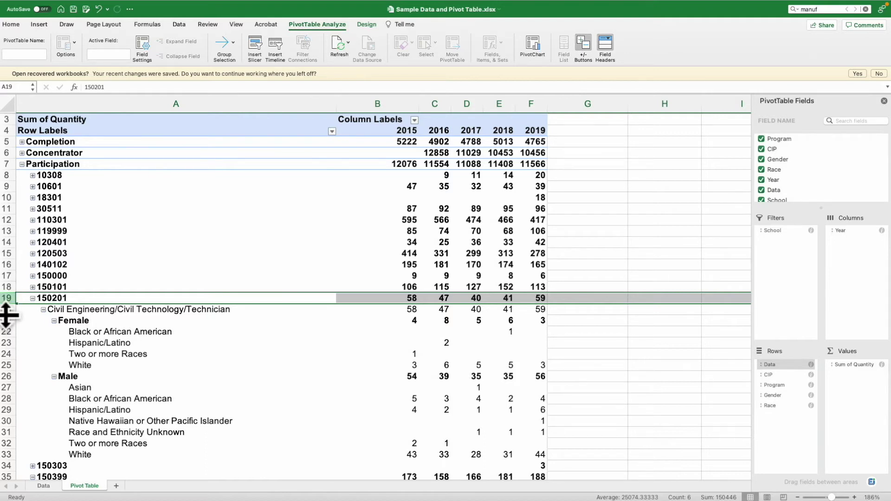
left_click(6, 310)
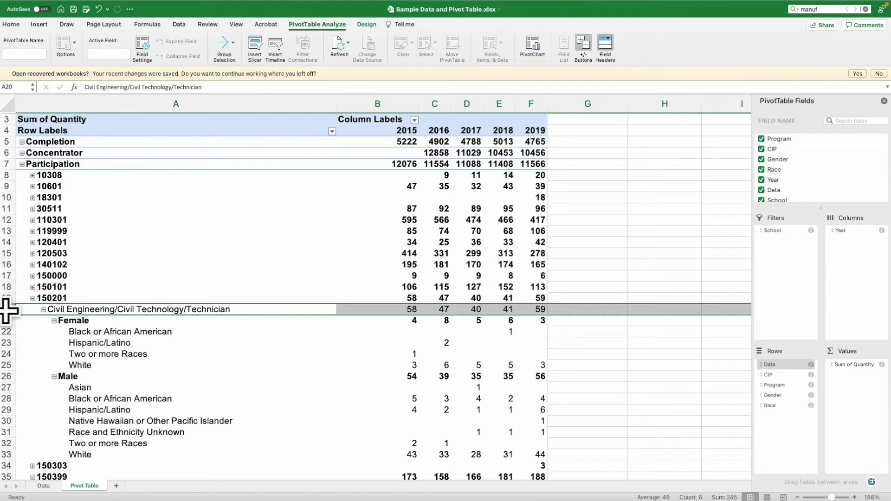
left_click(43, 310)
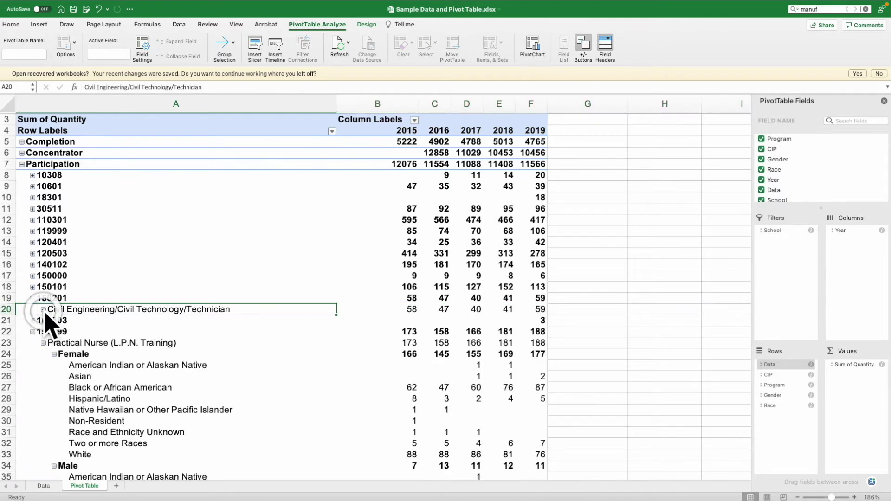
left_click(7, 309)
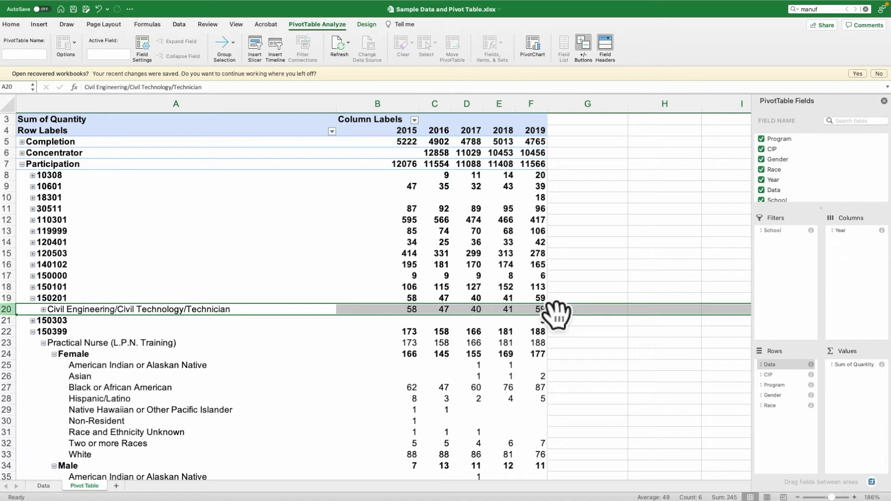
Re-expand Civil Engineering and collapse both its Female and Male groups
left_click(43, 310)
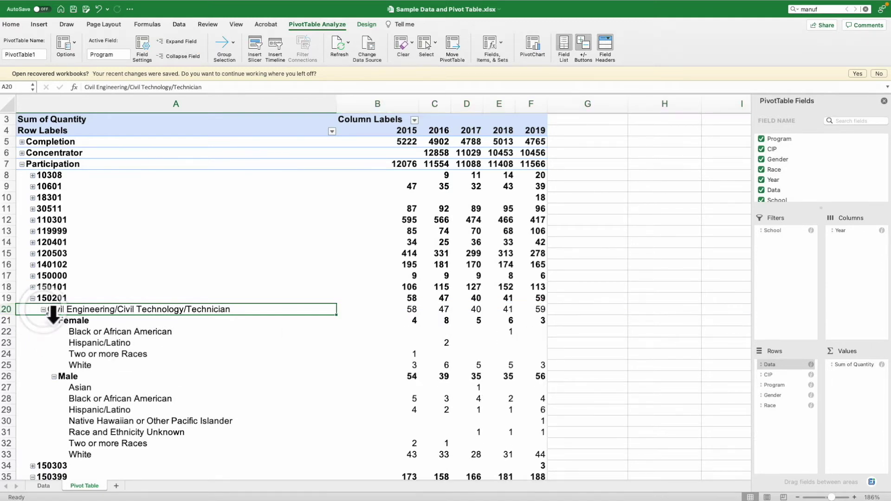
left_click(54, 320)
left_click(54, 331)
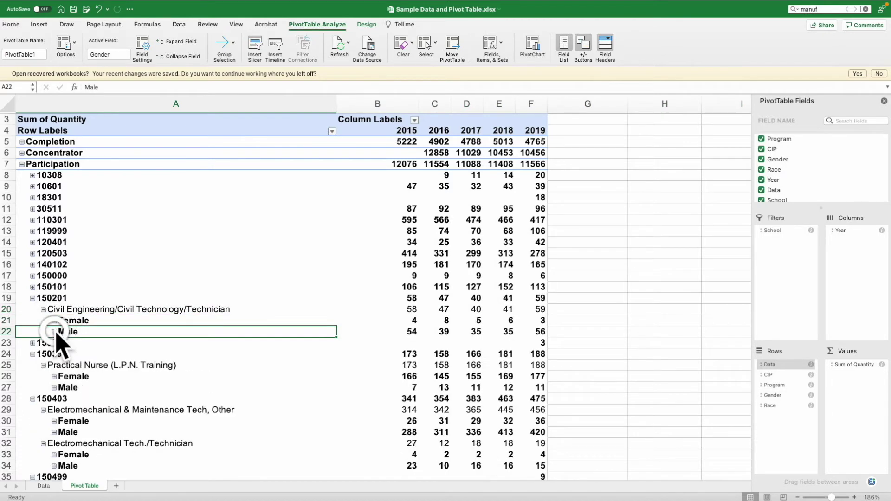
left_click(6, 320)
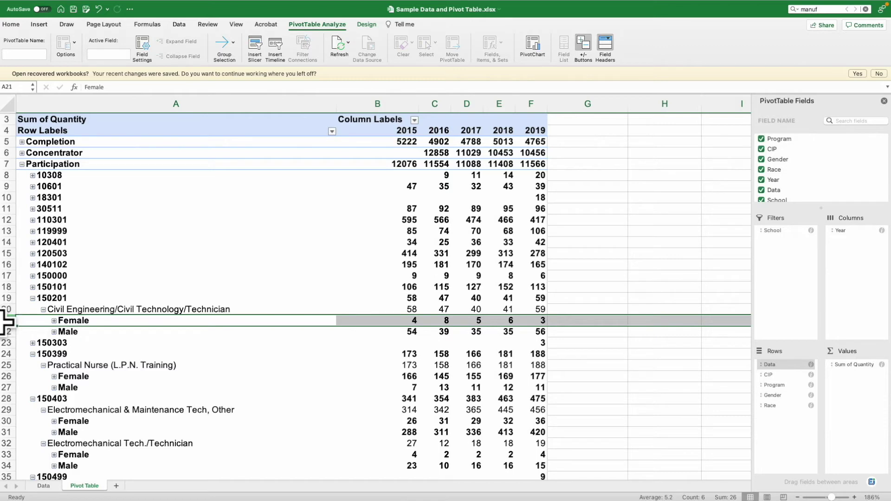
left_click(6, 331)
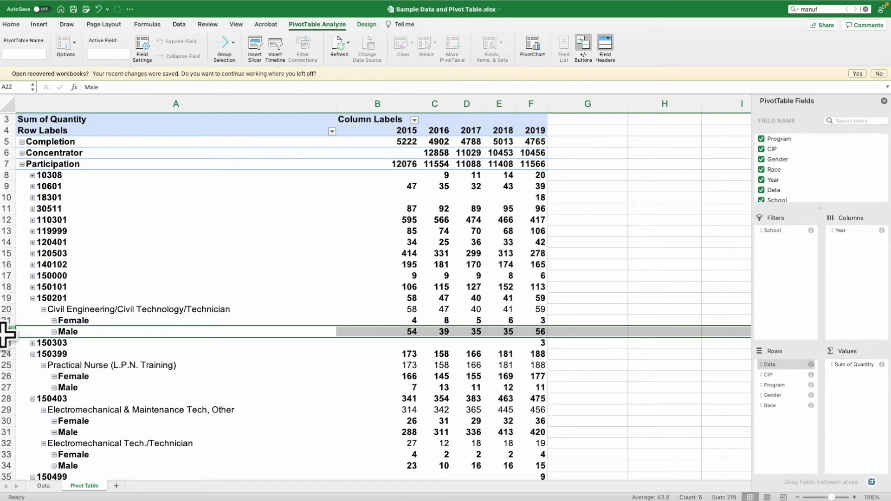
Expand Female to review its race rows, such as Hispanic/Latino and White, then expand Male
left_click(54, 320)
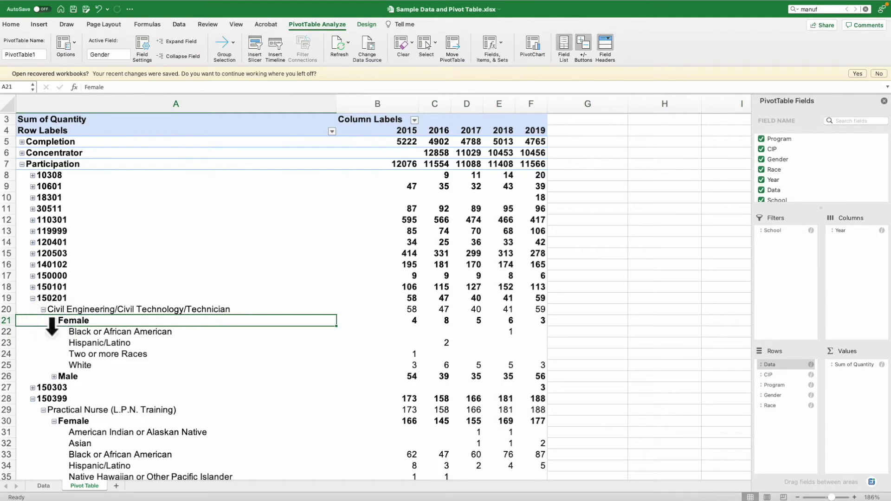
left_click_drag(7, 332, 10, 363)
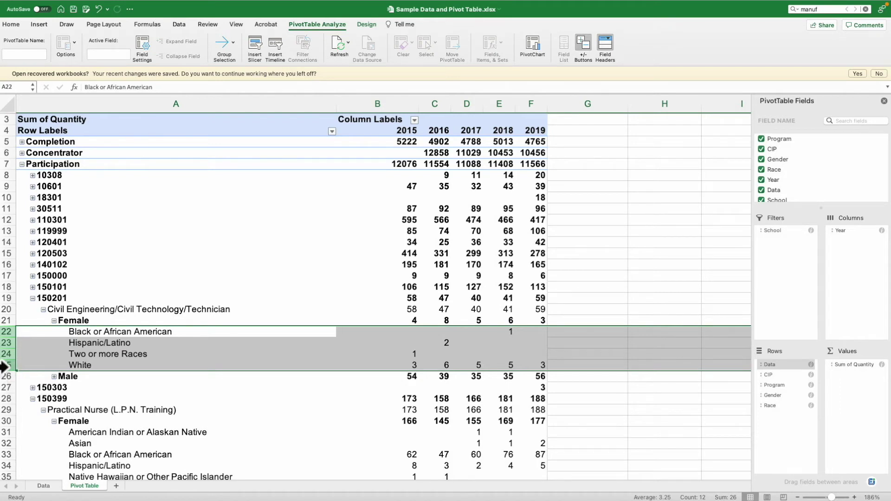
left_click(5, 365)
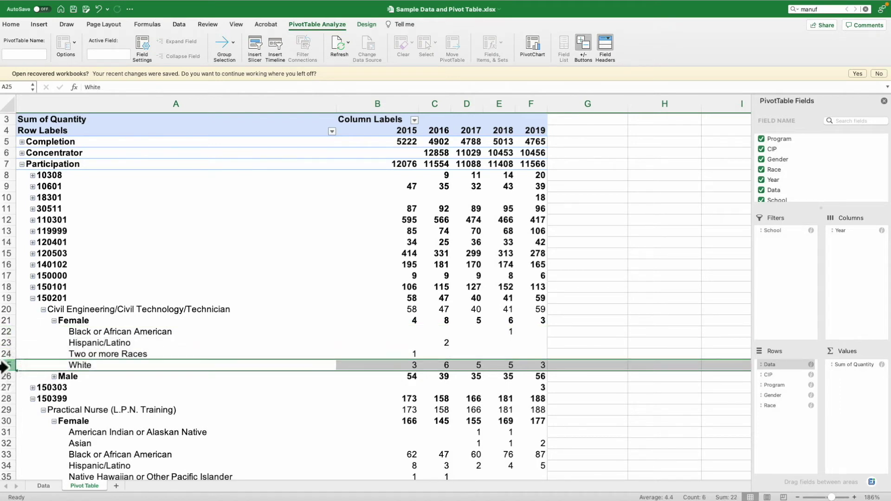
left_click(5, 356)
left_click(6, 343)
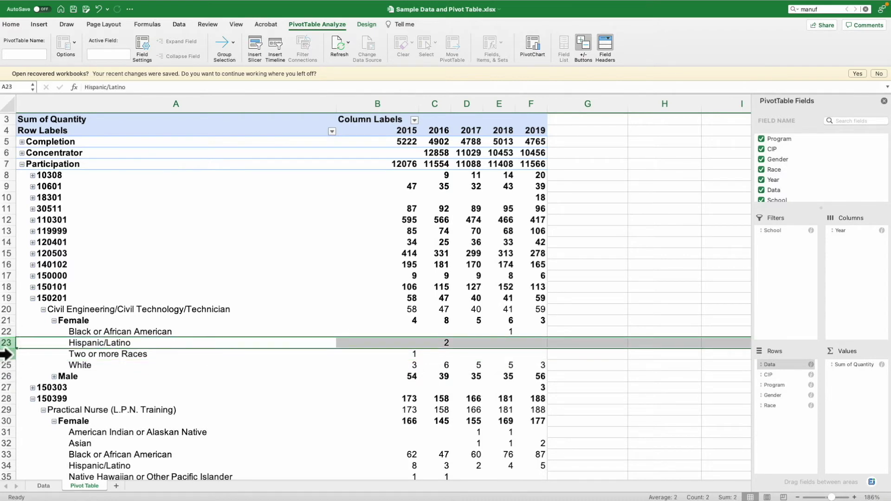
left_click(6, 354)
left_click(6, 343)
left_click_drag(7, 337, 5, 335)
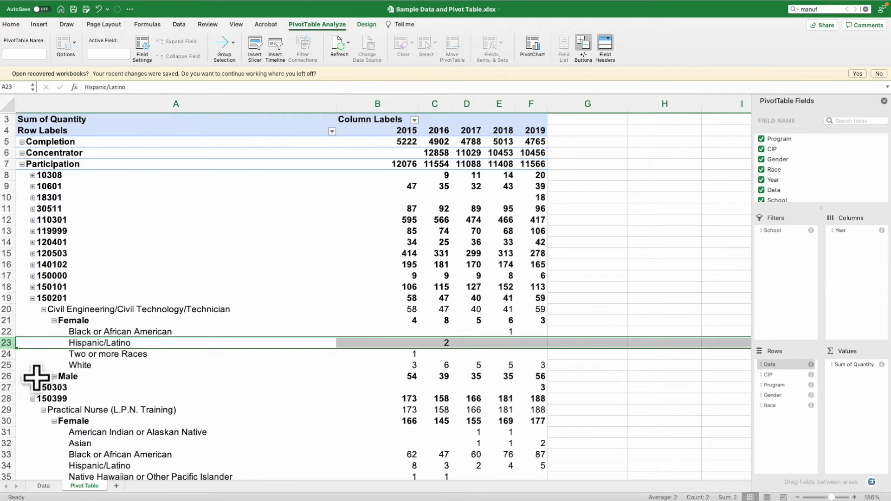
left_click(54, 377)
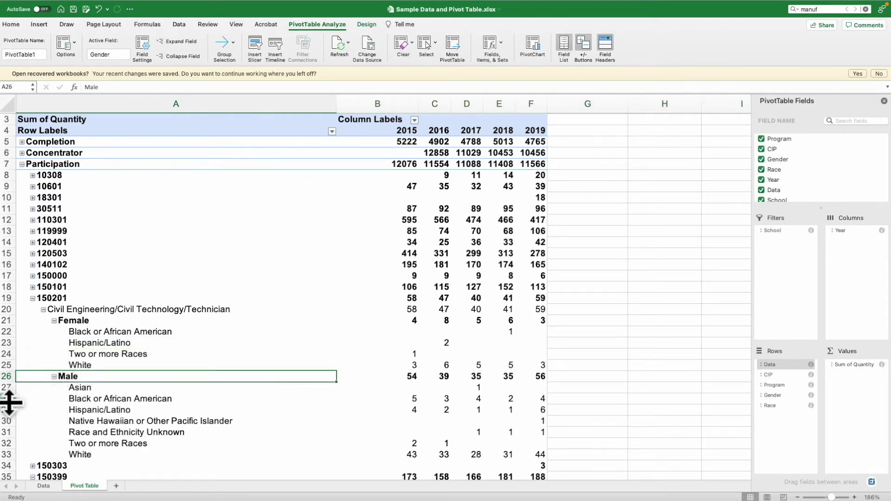
Review Male race rows, checking Black or African American counts 5, 3, 4, 2, 4 for 2015–2019
left_click(12, 455)
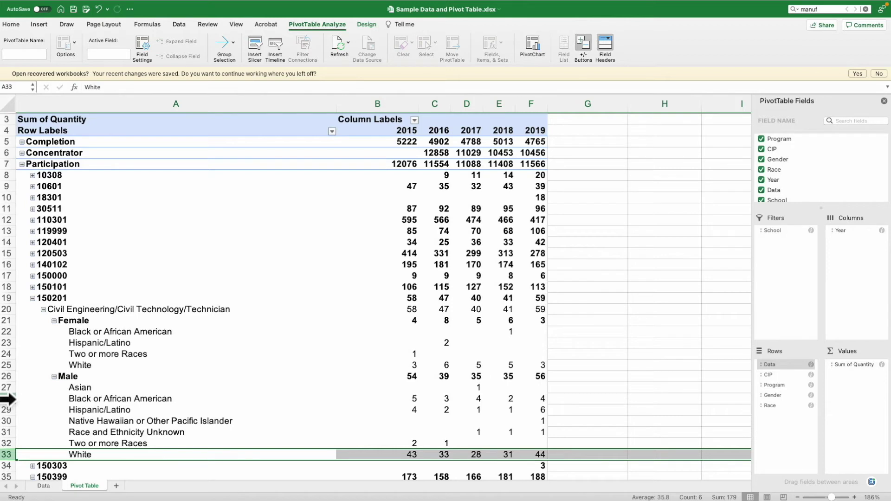
left_click(11, 399)
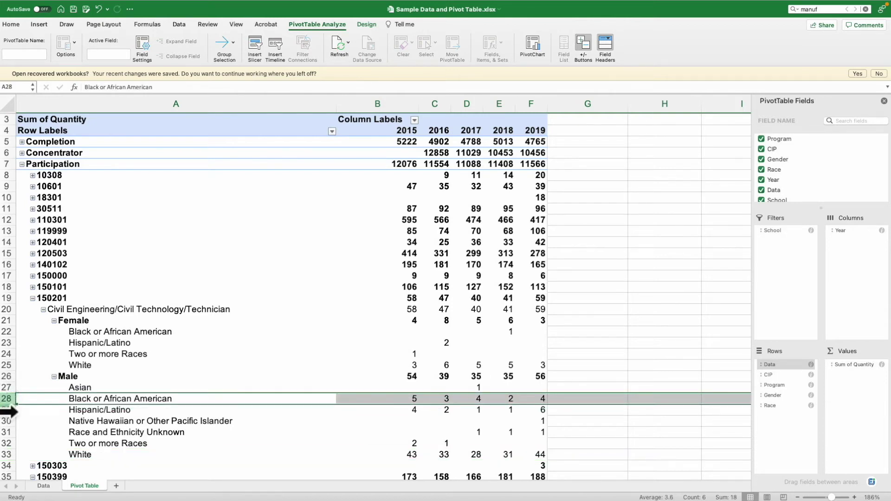
left_click(9, 410)
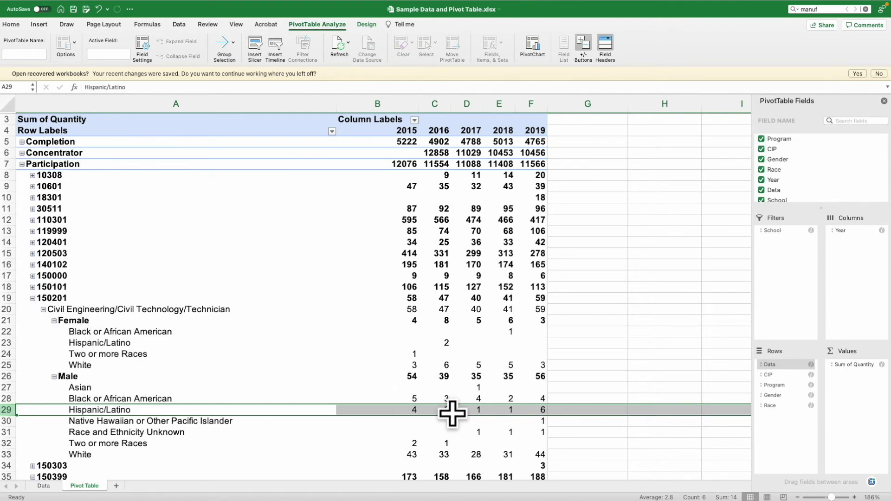
left_click(415, 399)
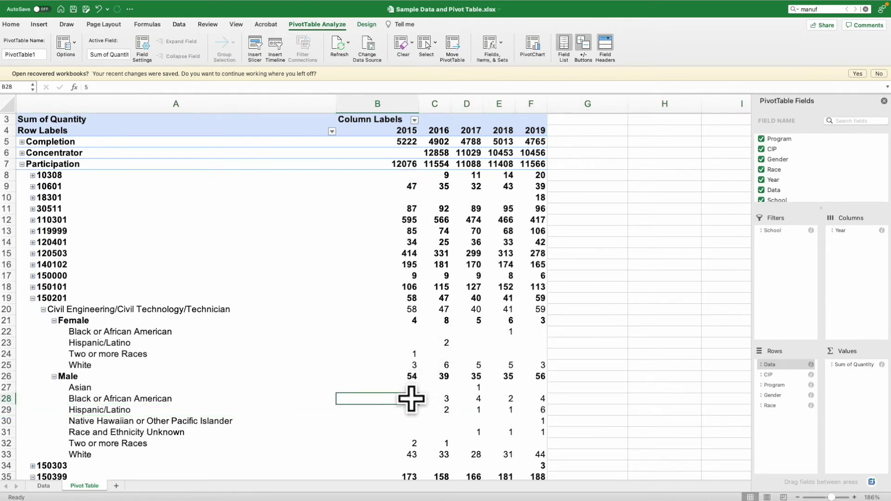
left_click(511, 400)
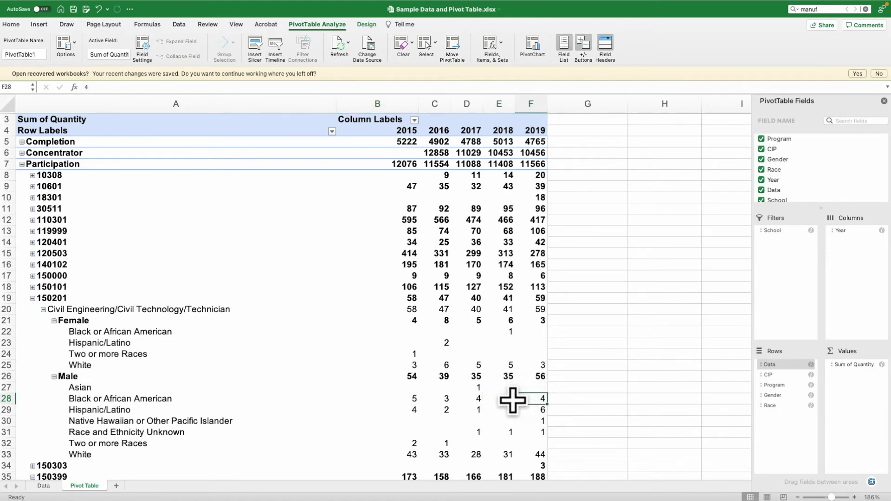
left_click(510, 400)
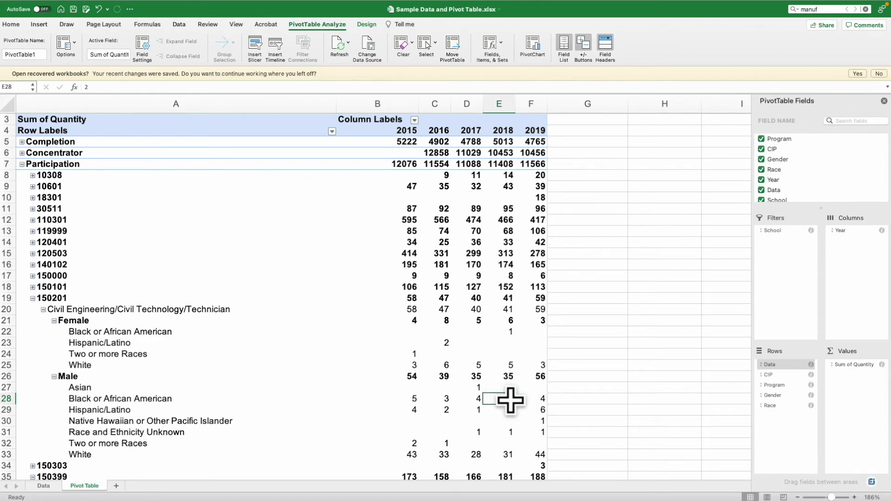
left_click(549, 410)
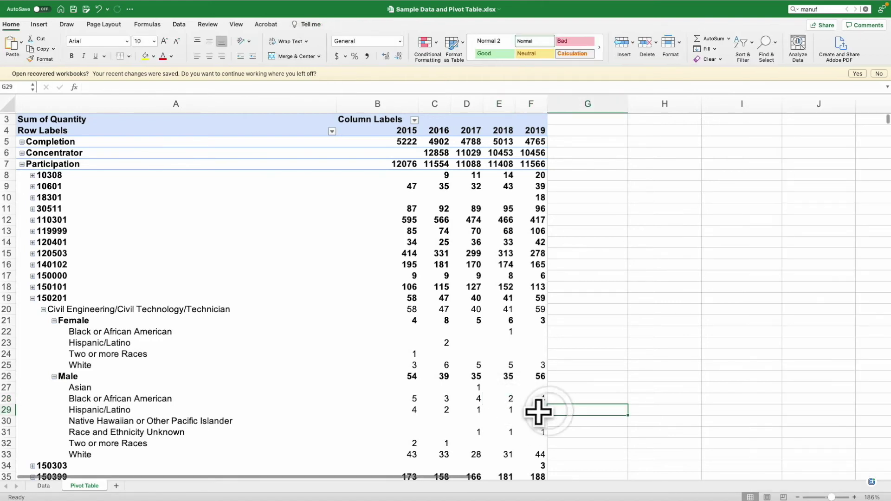
left_click(538, 412)
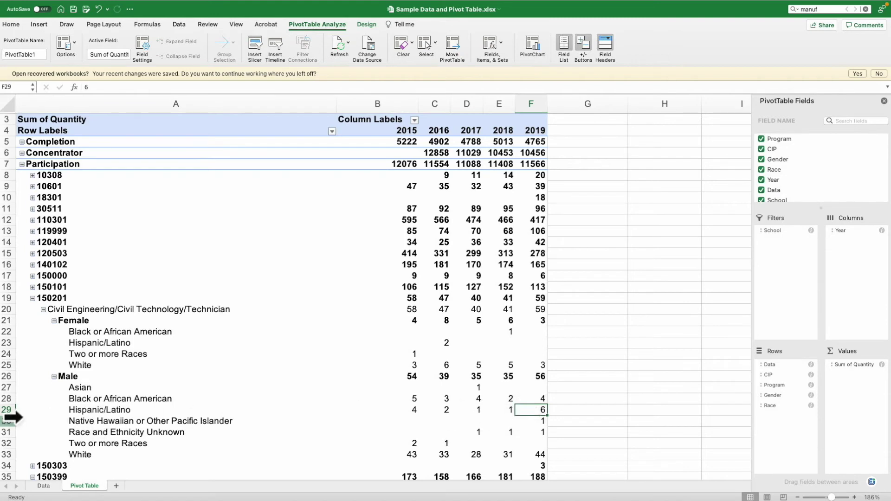
left_click(8, 410)
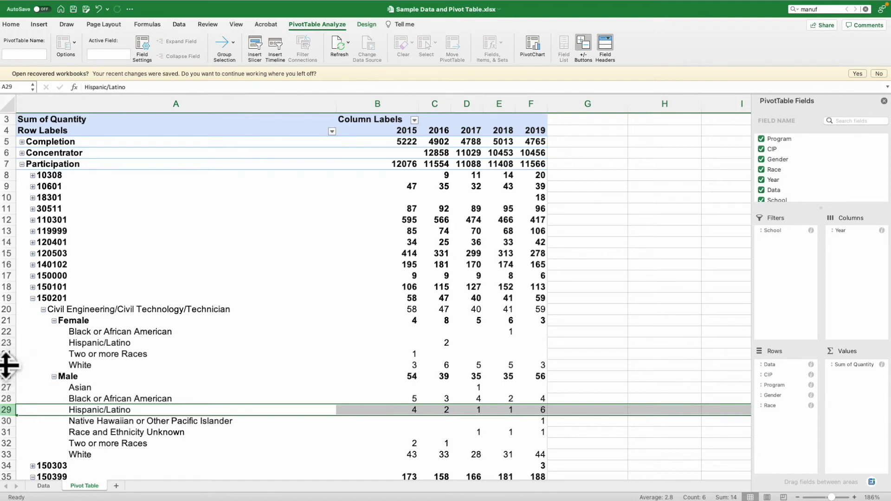
left_click(8, 365)
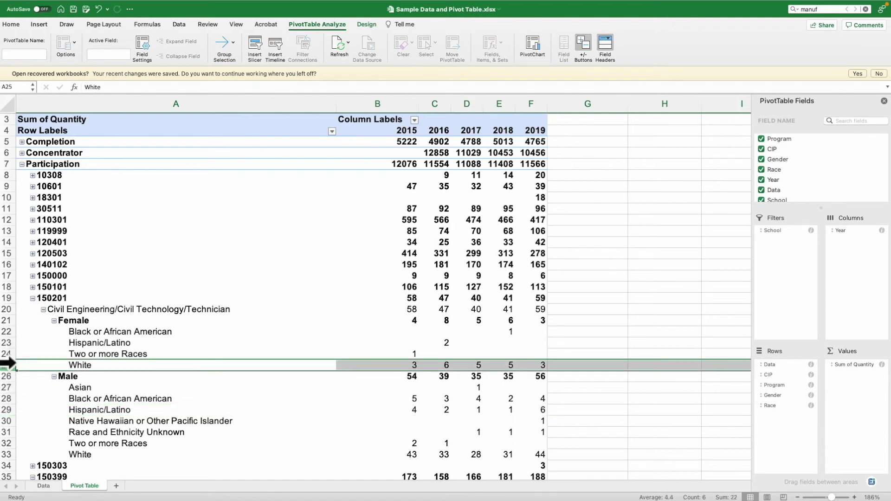
left_click(8, 320)
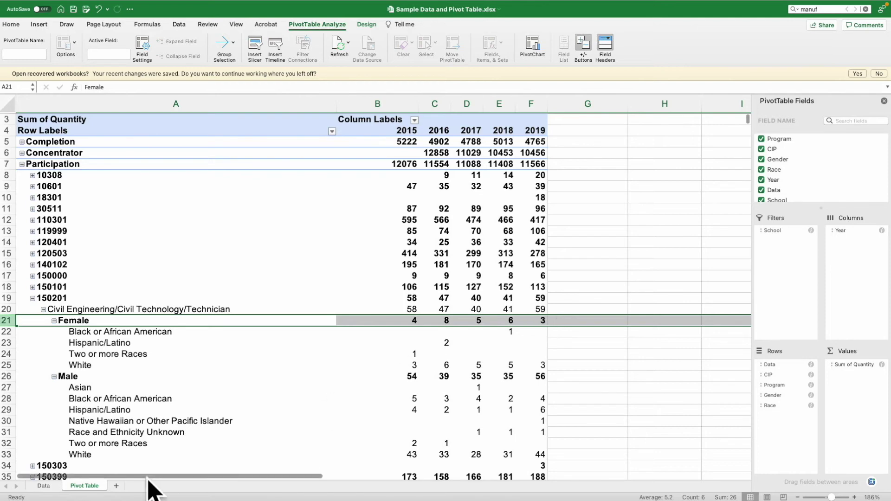
Collapse the Practical Nurse (L.P.N. Training) program rows and check its 2015 total
scroll(75, 390, "down", 6)
scroll(75, 385, "down", 1)
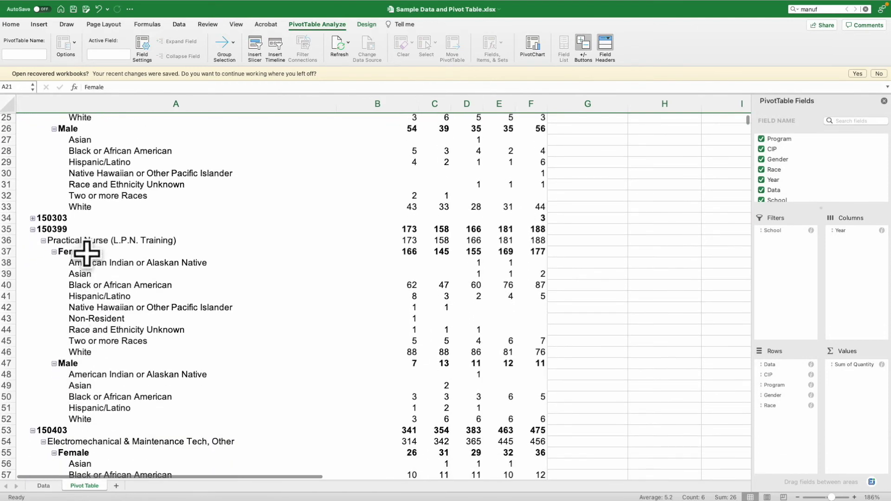
left_click(9, 241)
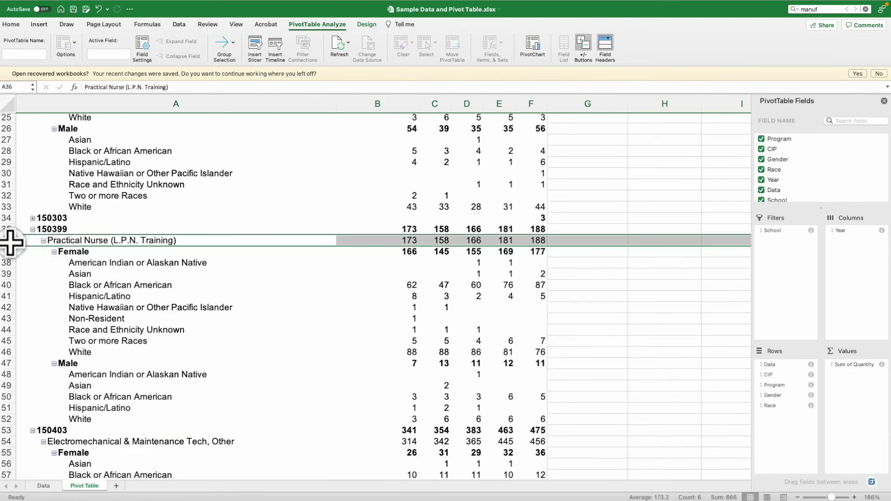
left_click(44, 245)
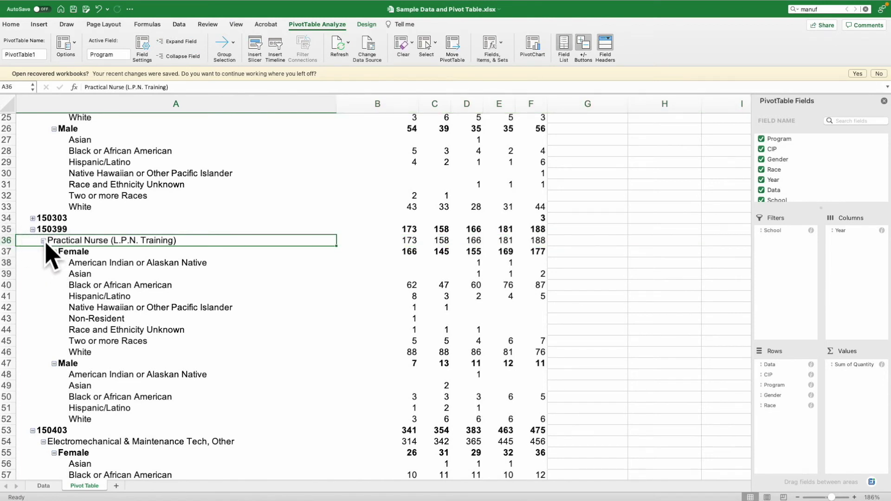
left_click(44, 241)
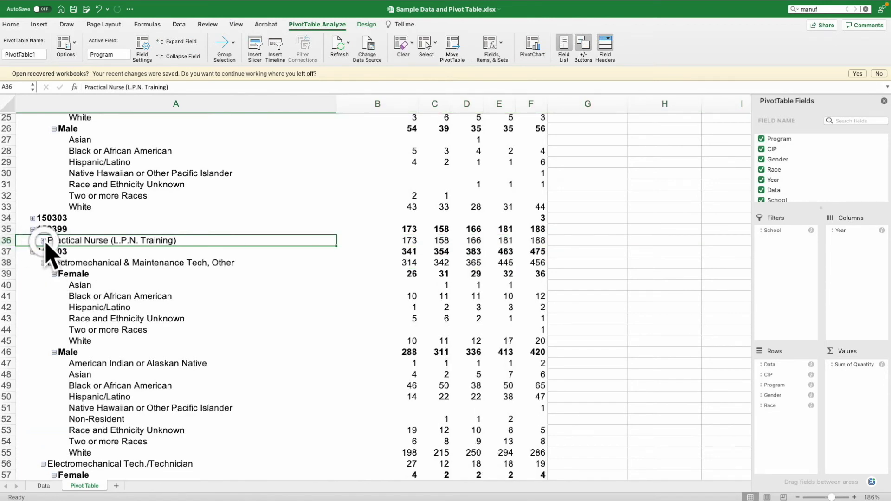
left_click(407, 241)
Collapse program 150201, re-expand Practical Nurse, and collapse its Female race breakdown
scroll(406, 240, "up", 6)
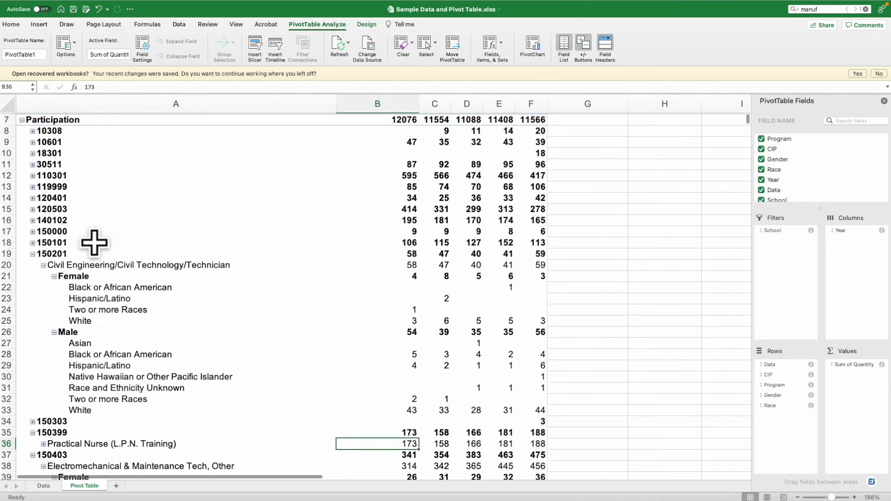
left_click(32, 254)
scroll(60, 265, "up", 2)
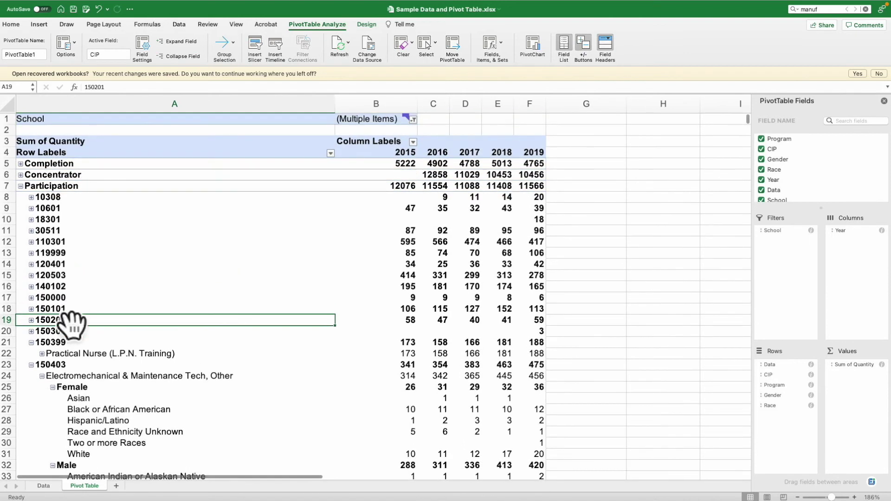
left_click(13, 354)
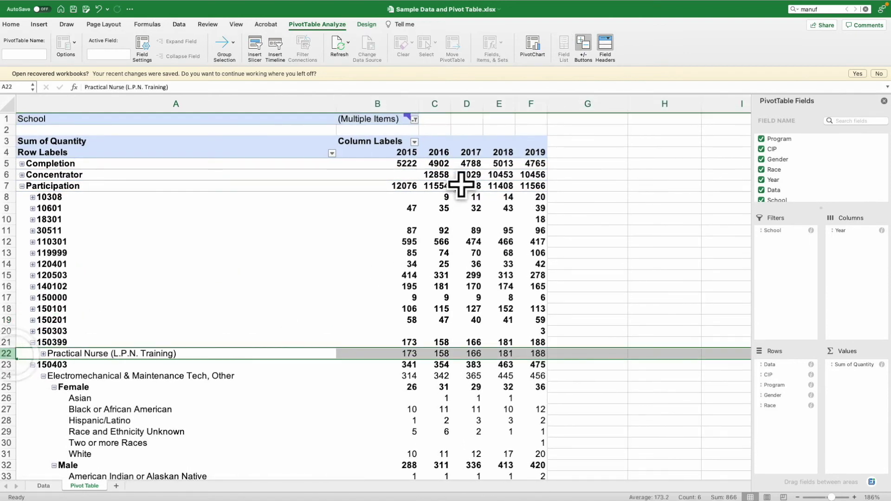
left_click(43, 353)
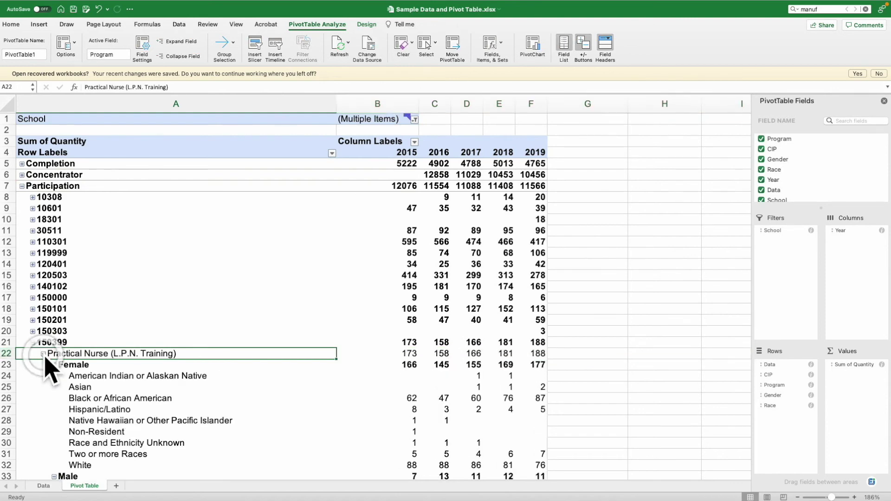
scroll(60, 369, "down", 3)
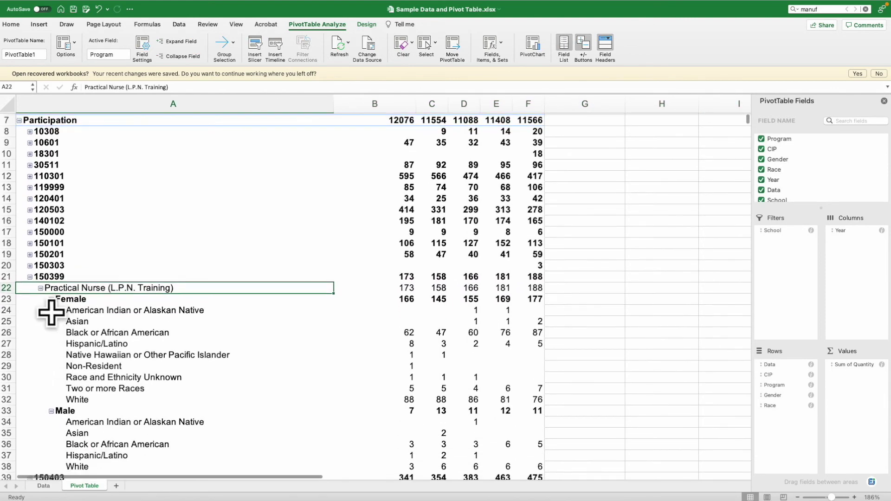
left_click(8, 300)
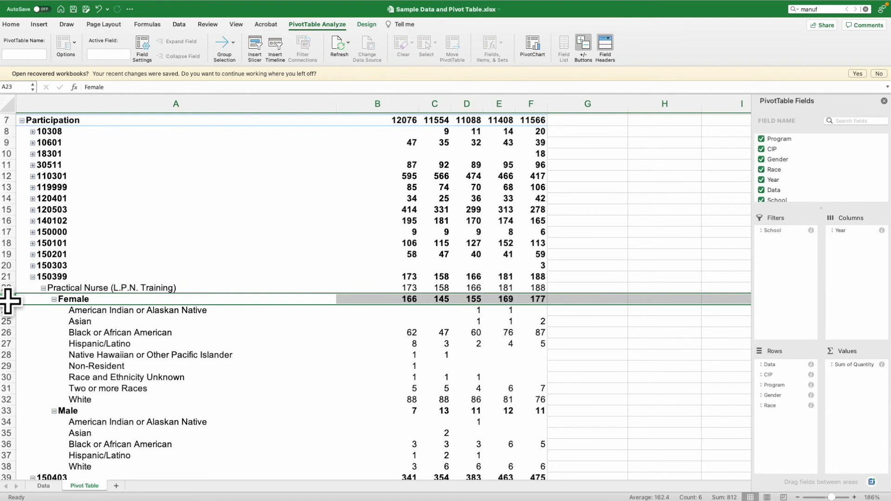
left_click(54, 300)
Collapse then re-expand Practical Nurse's Male group, showing race rows like Black or African American 3, 3, 3, 6, 5
left_click(53, 310)
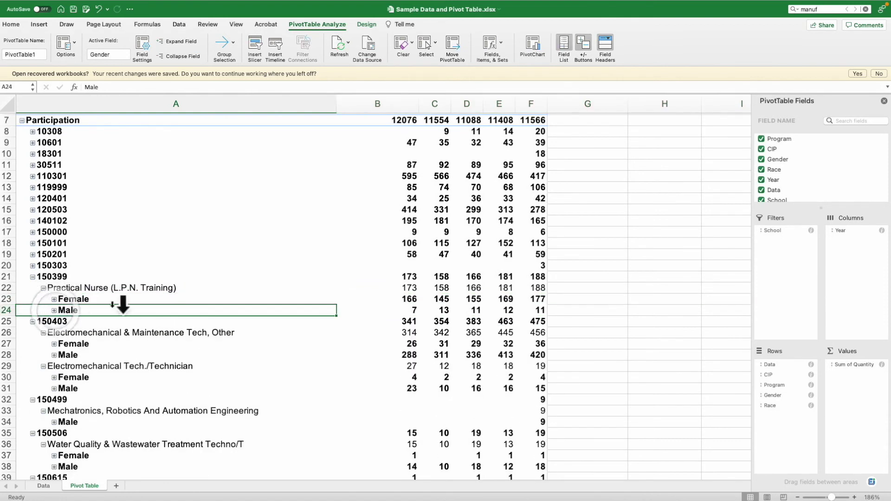
left_click(438, 298)
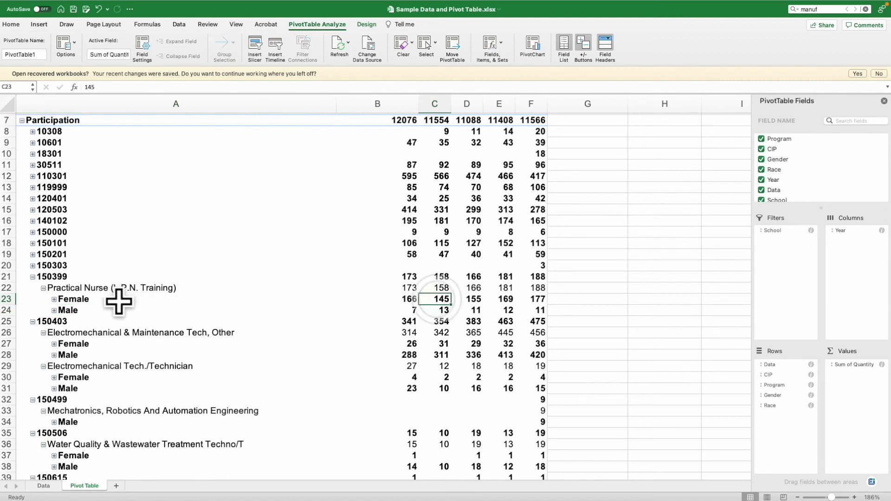
left_click(9, 299)
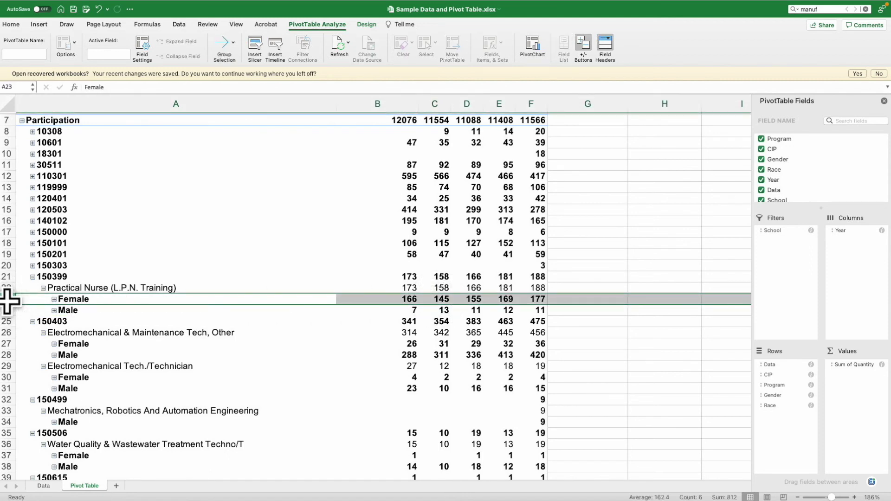
left_click(7, 310)
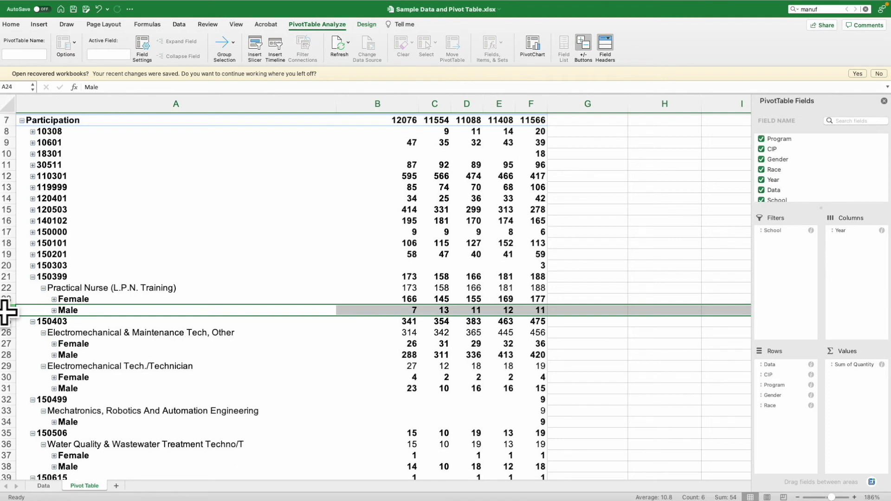
left_click(54, 310)
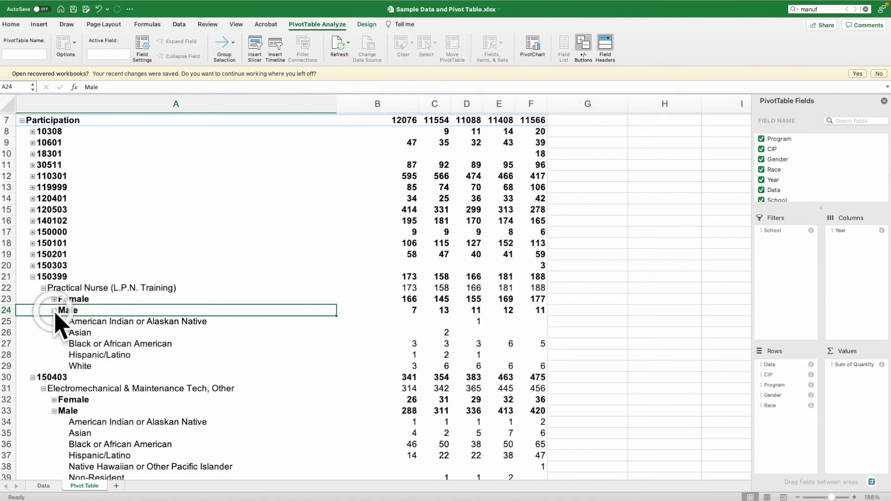
left_click(11, 367)
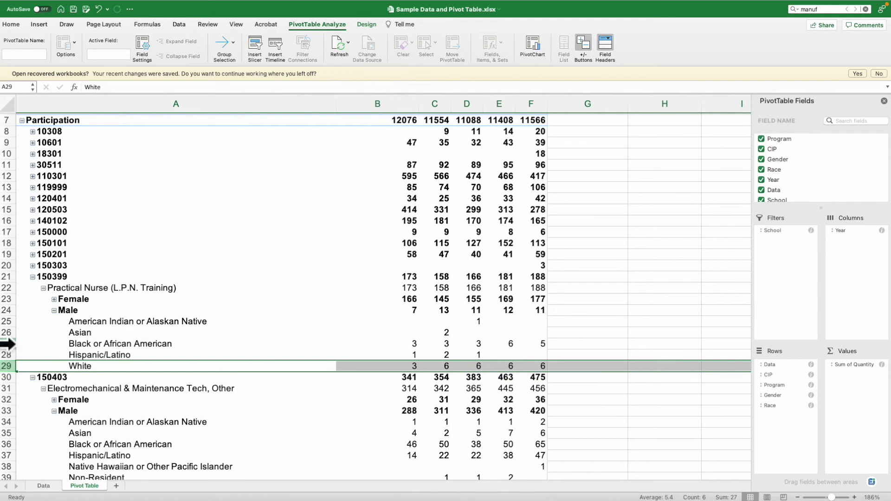
left_click(10, 344)
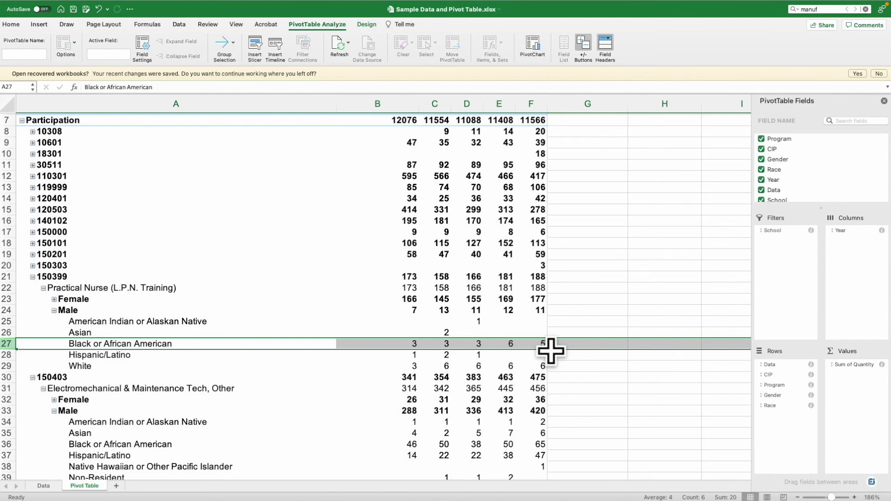
scroll(550, 351, "up", 5)
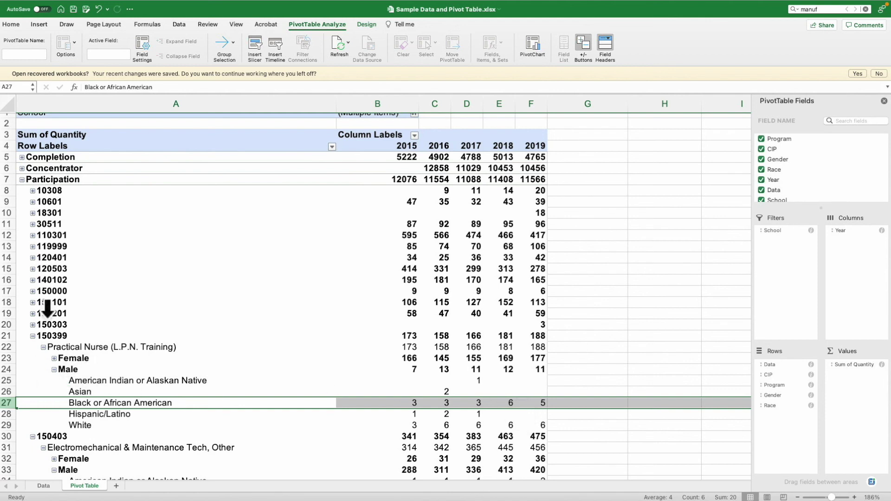
Scroll the Data sheet back to the top, then return to the Pivot Table sheet
left_click(43, 486)
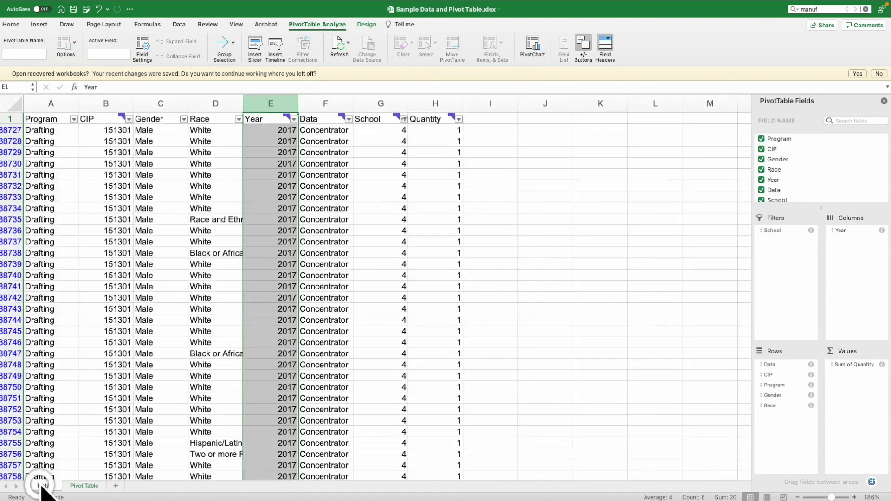
scroll(173, 328, "up", 10)
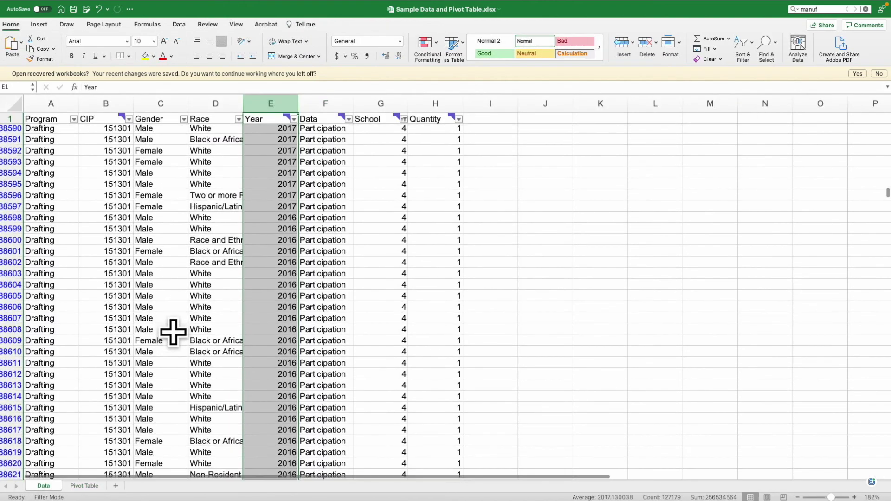
left_click_drag(885, 193, 886, 88)
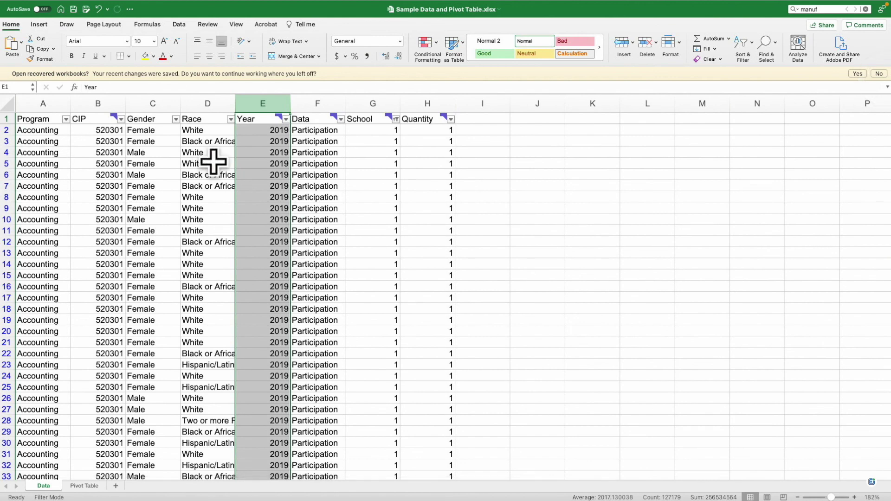
left_click(84, 486)
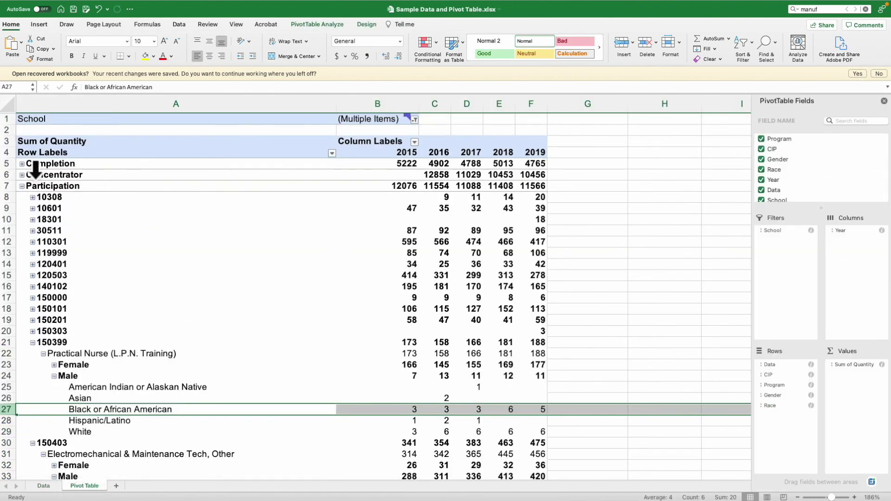
Expand the Concentrator group and select its Practical Nurse (L.P.N. Training) and Male rows
left_click(21, 175)
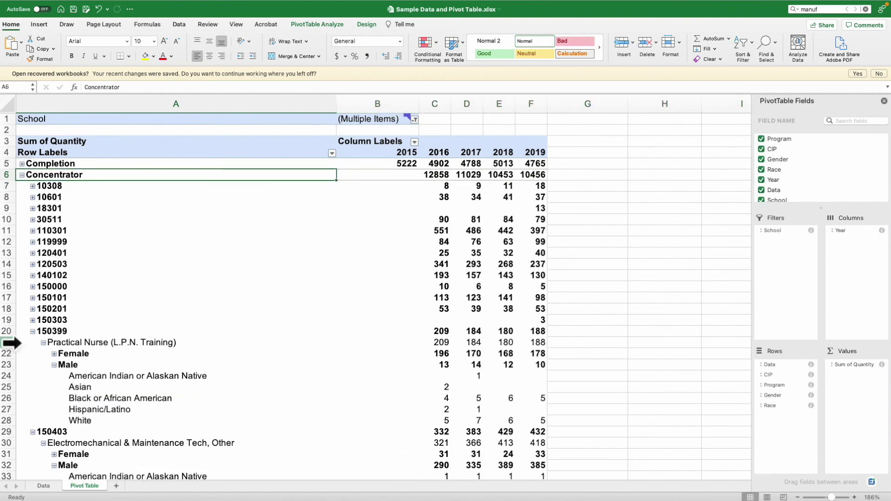
left_click(9, 343)
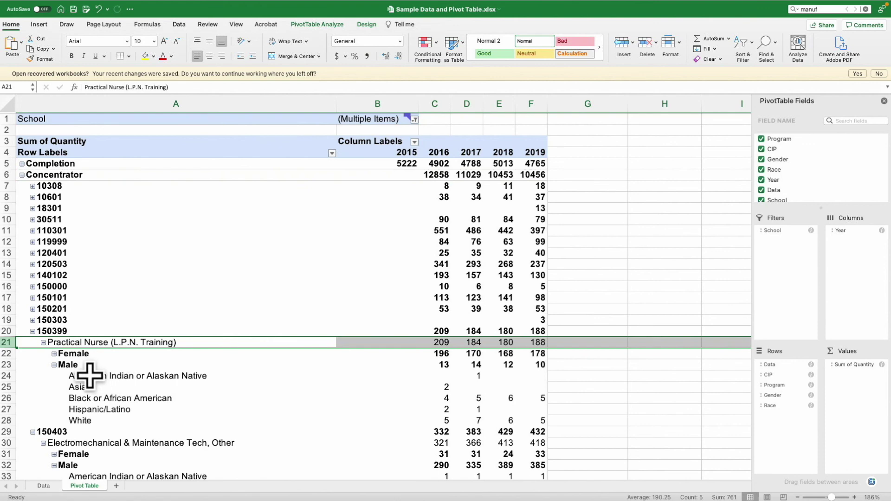
left_click(8, 364)
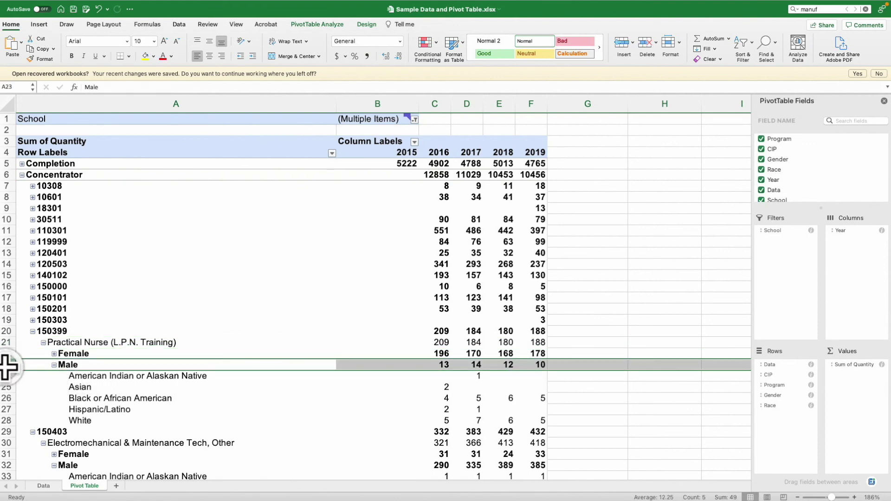